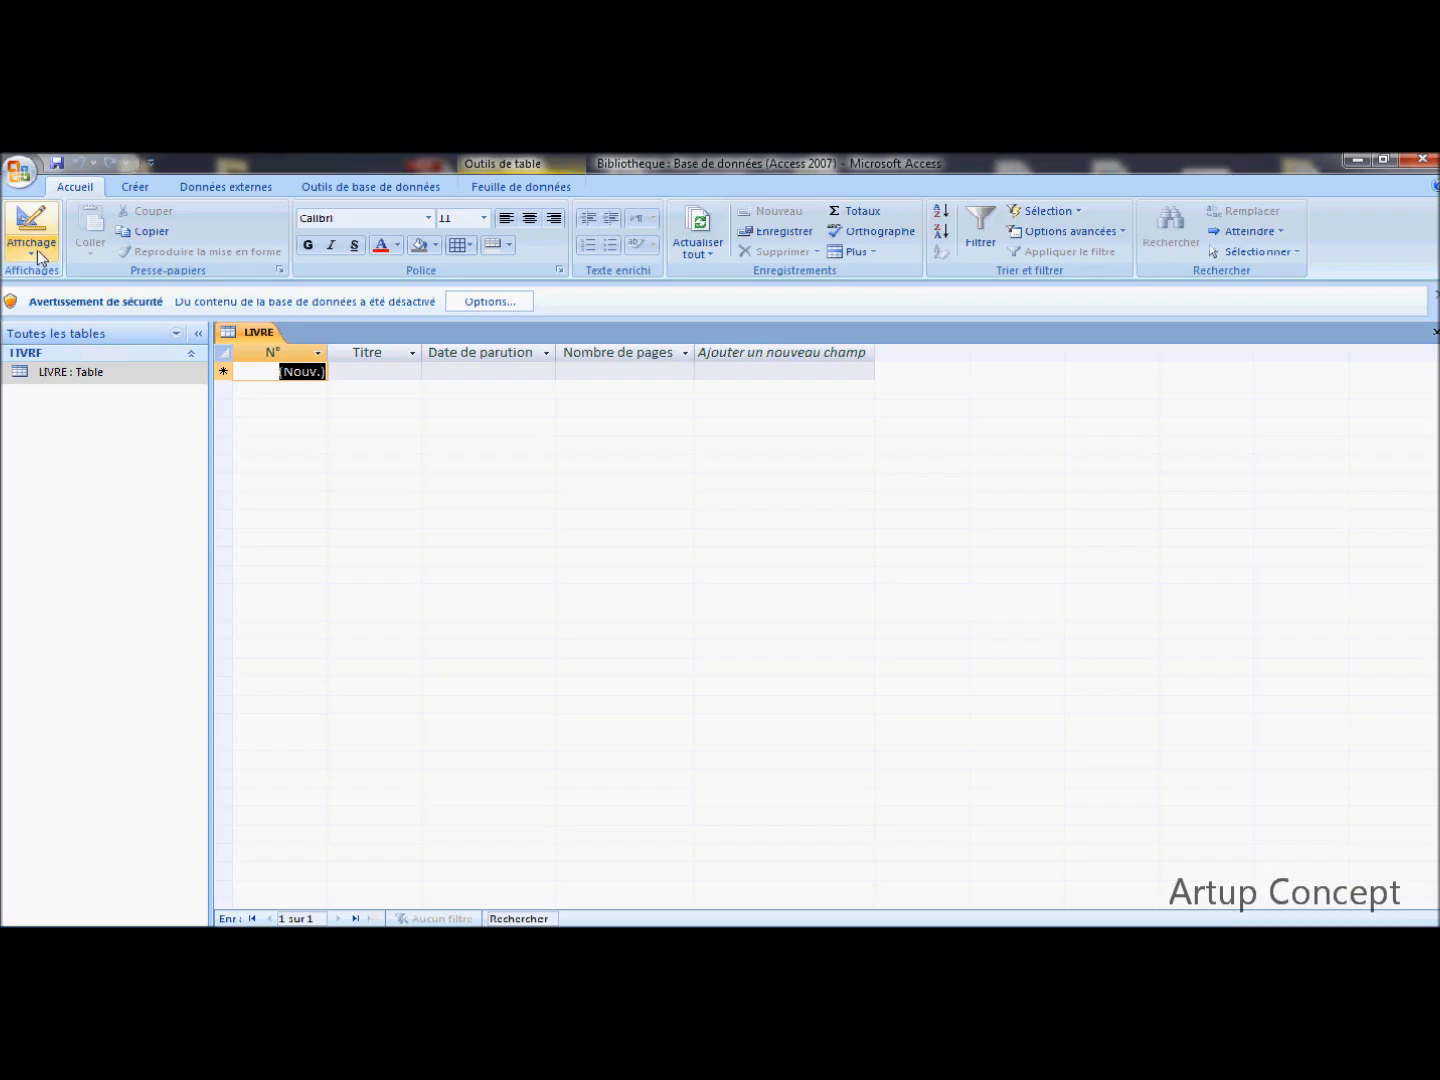
- Show the LIVRE table in design view and rename the Titre field to TitreLivre
left_click(39, 257)
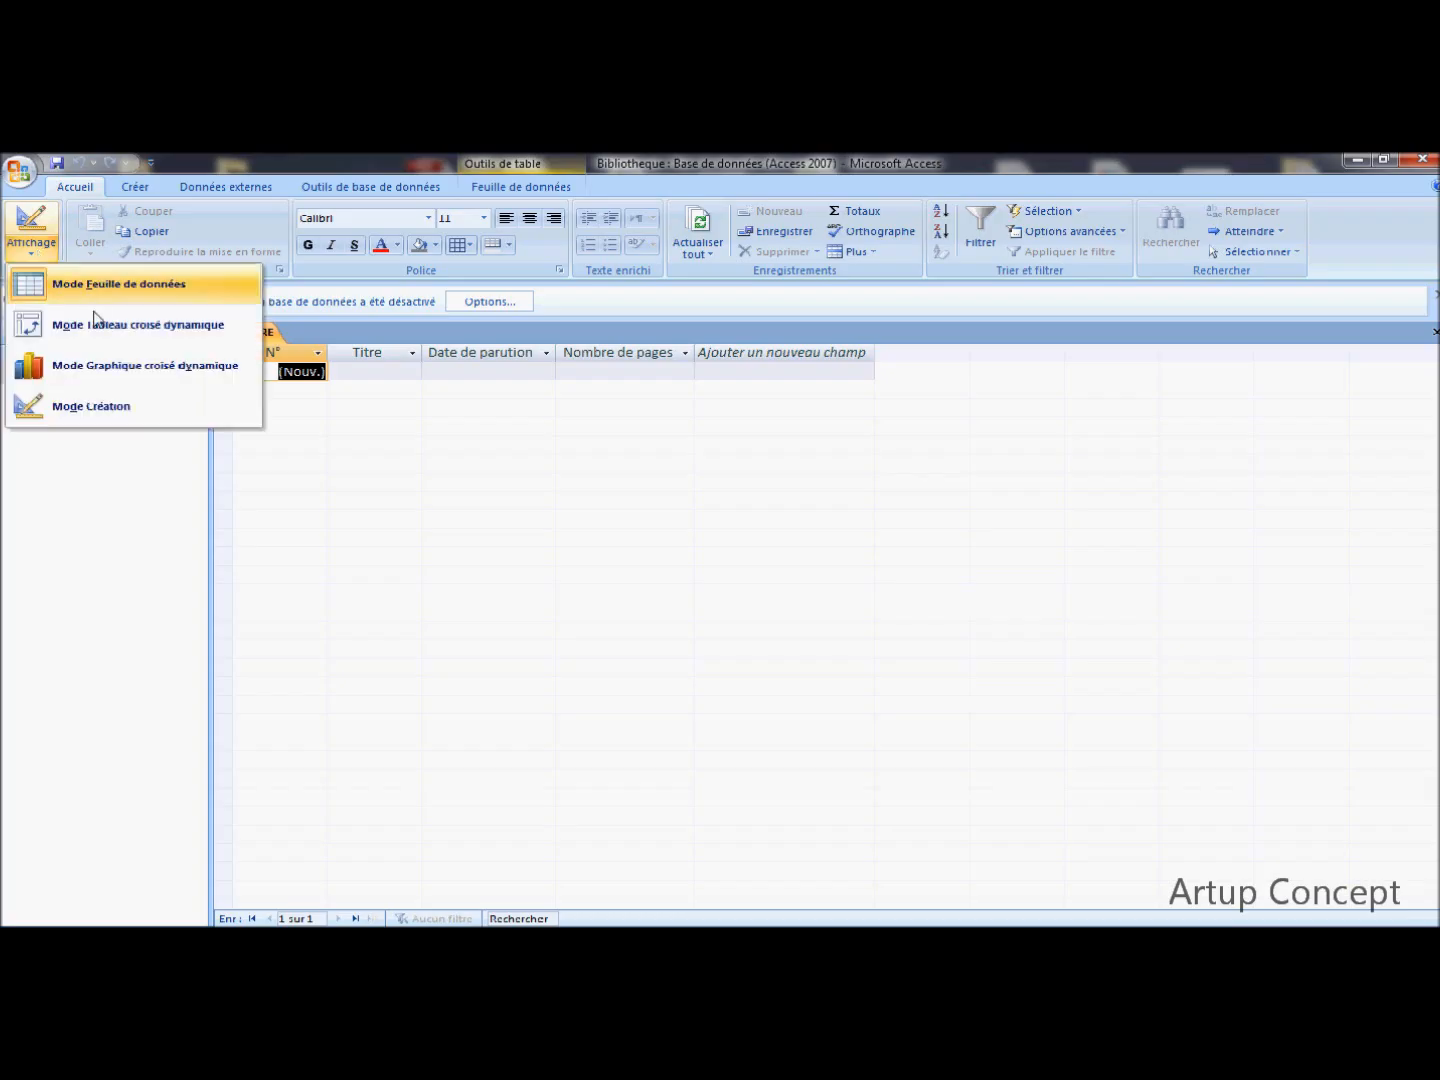
left_click(97, 410)
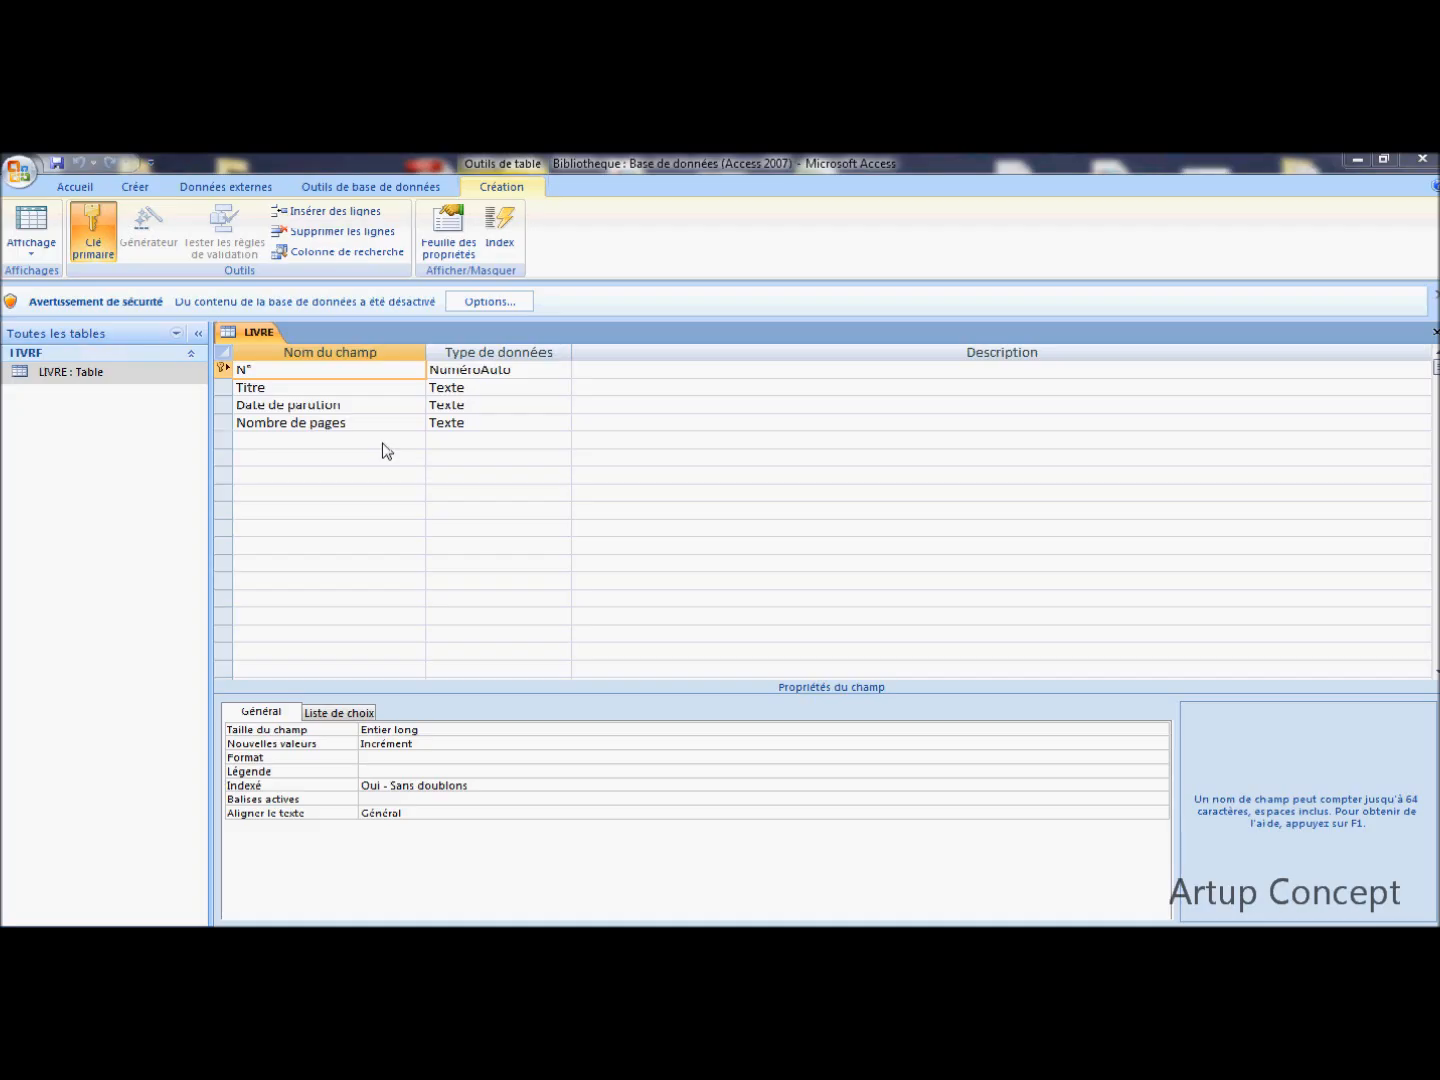
left_click(242, 392)
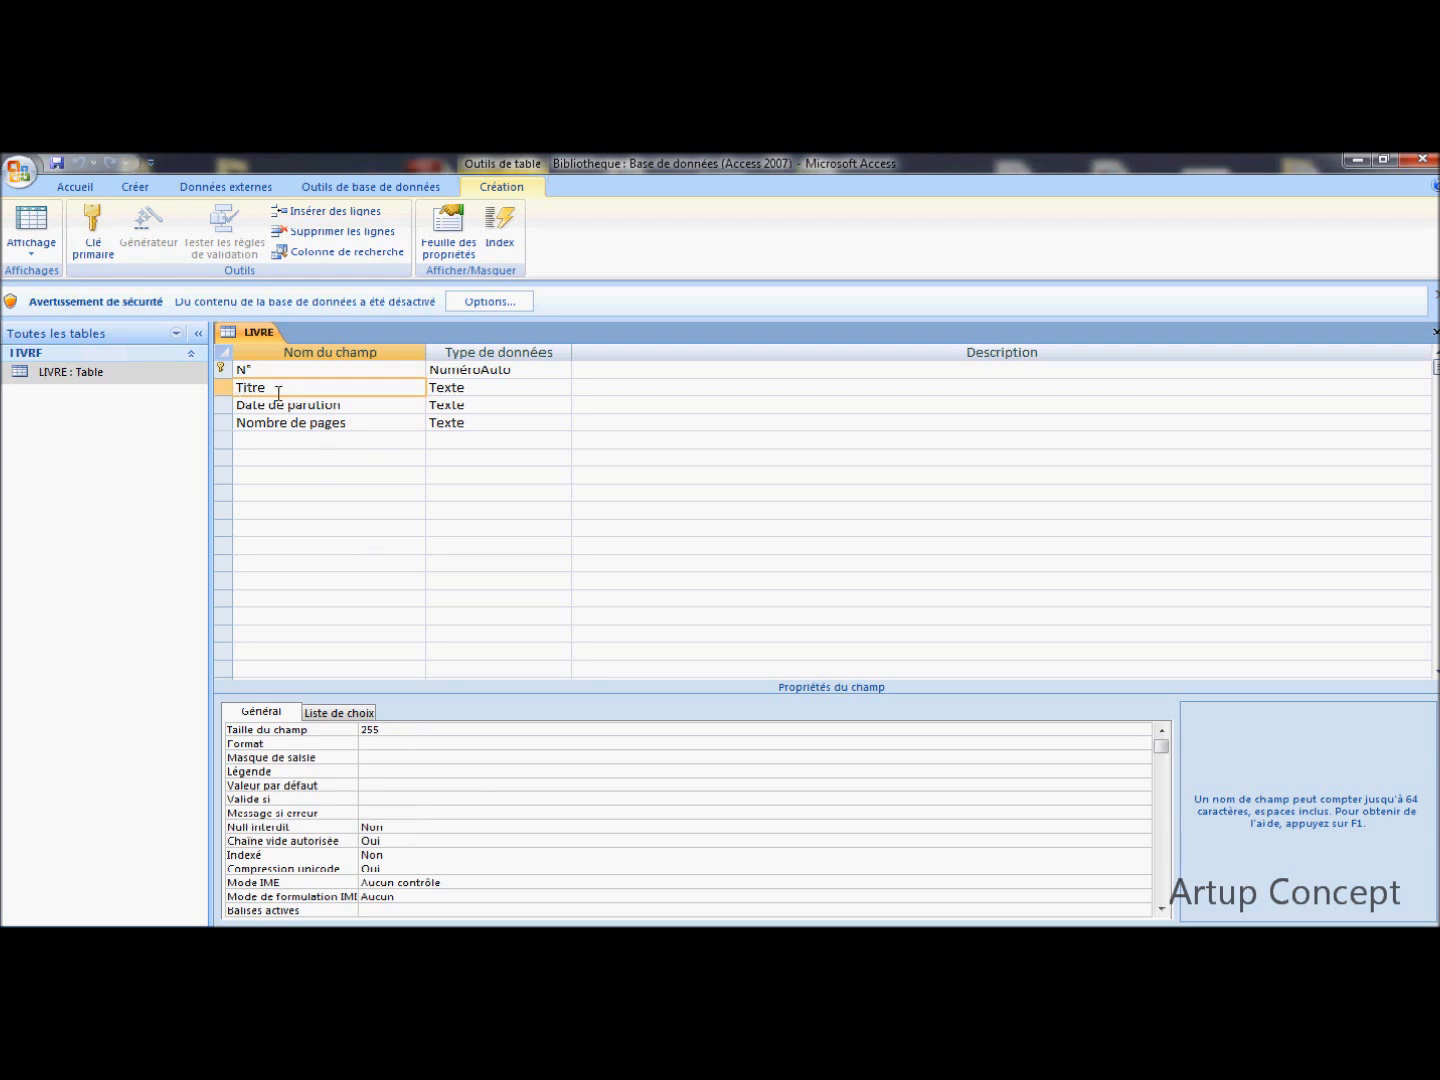
left_click(280, 392)
type("Livre")
- Set the TitreLivre field's size to 100 and its caption (Légende) to "Titre du livre"
left_click(359, 731)
type("100")
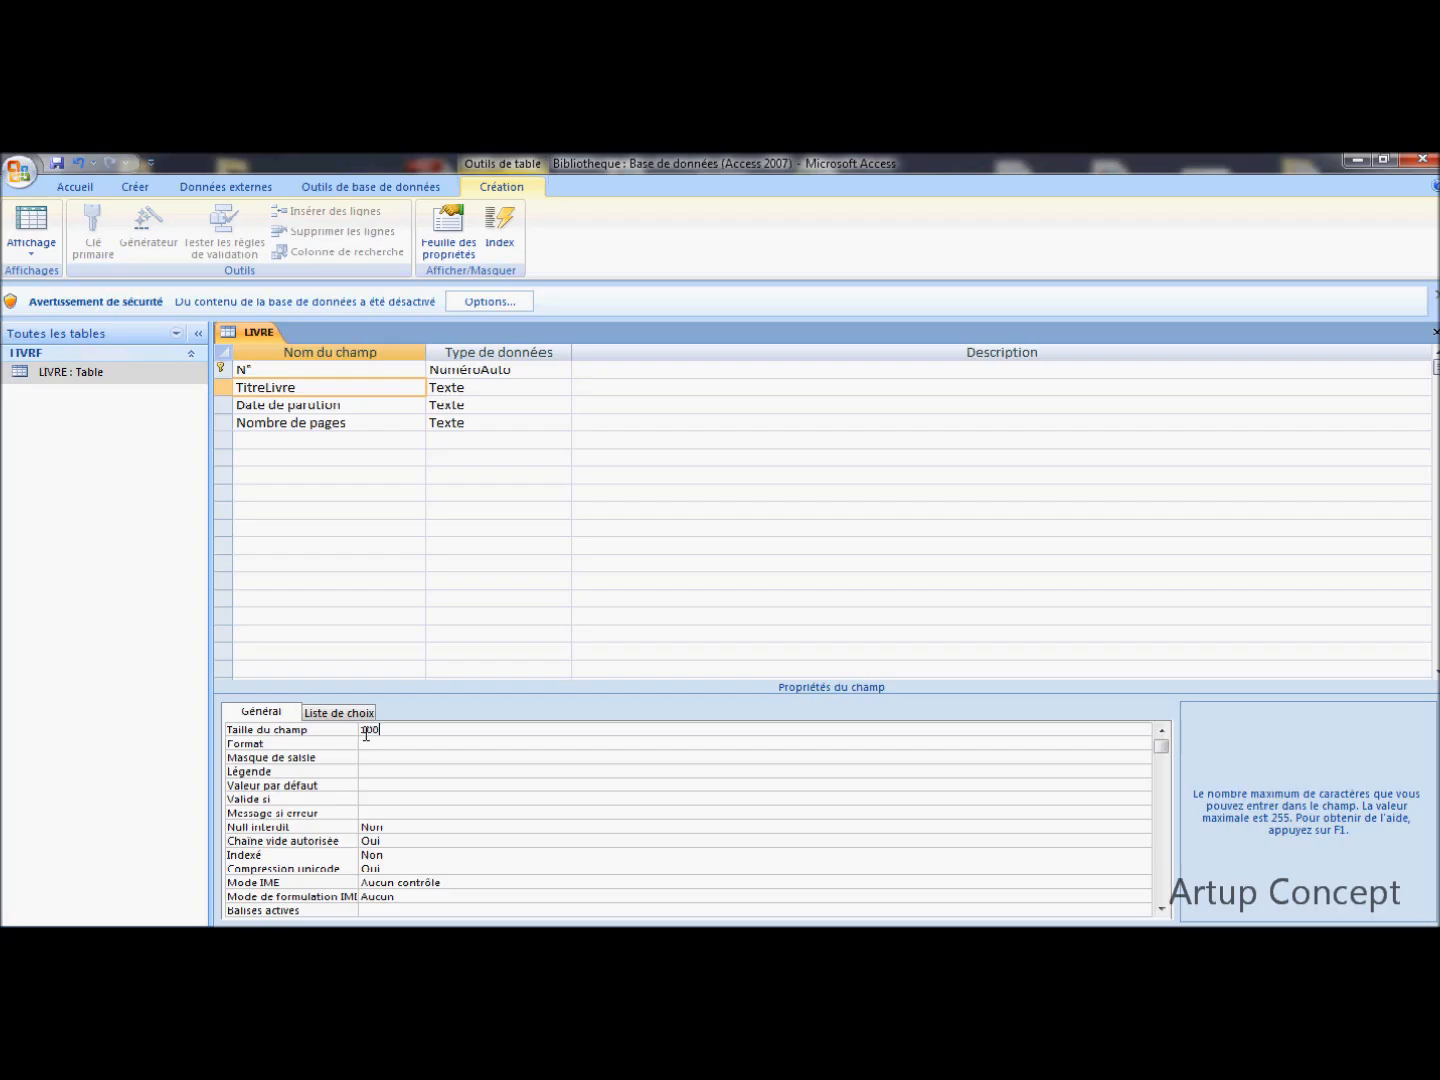
left_click(371, 770)
type("Titre du")
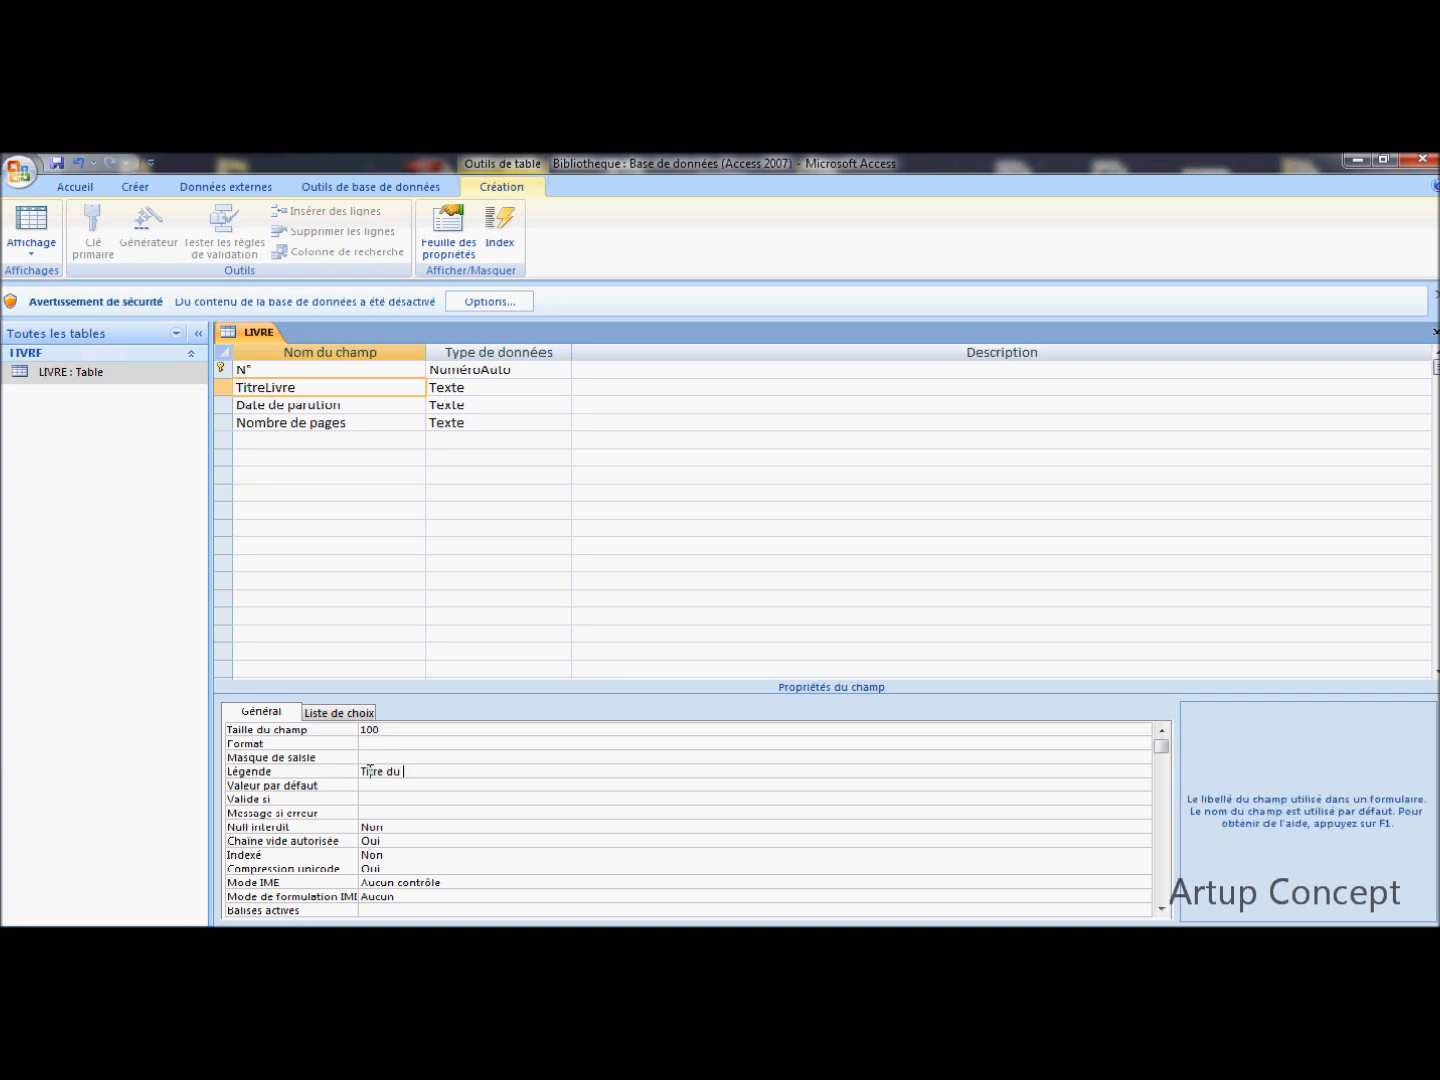
type(" livre")
- Make TitreLivre a required field (Null interdit: Oui) and index it as "Oui - Avec doublons"
left_click(396, 829)
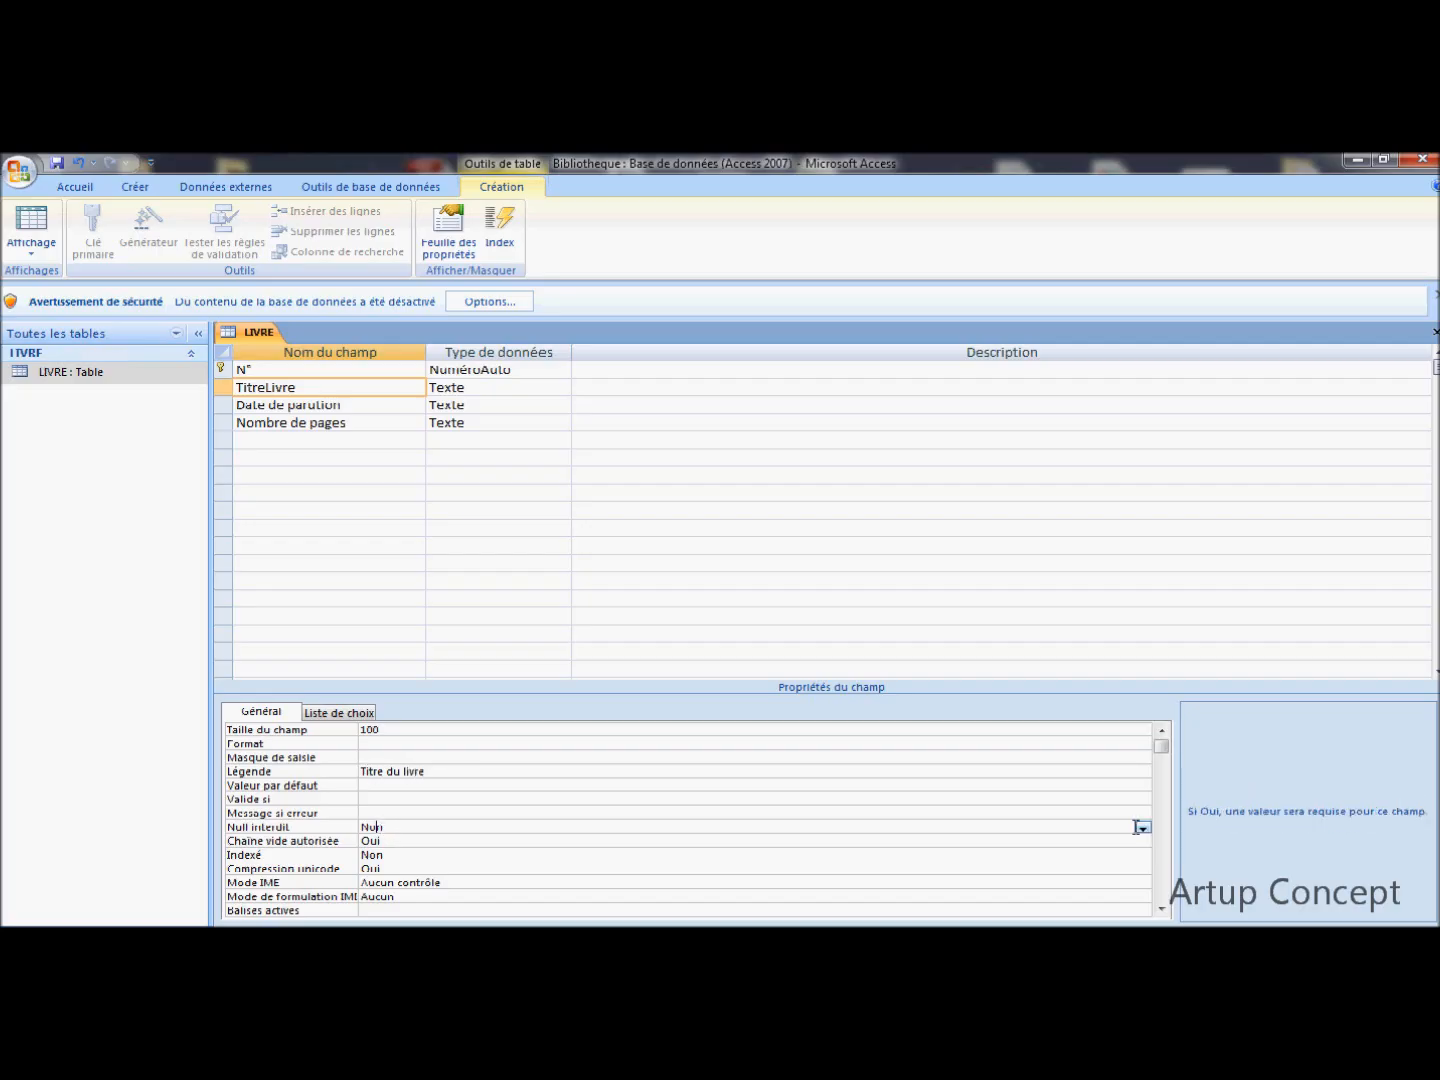
left_click(1140, 827)
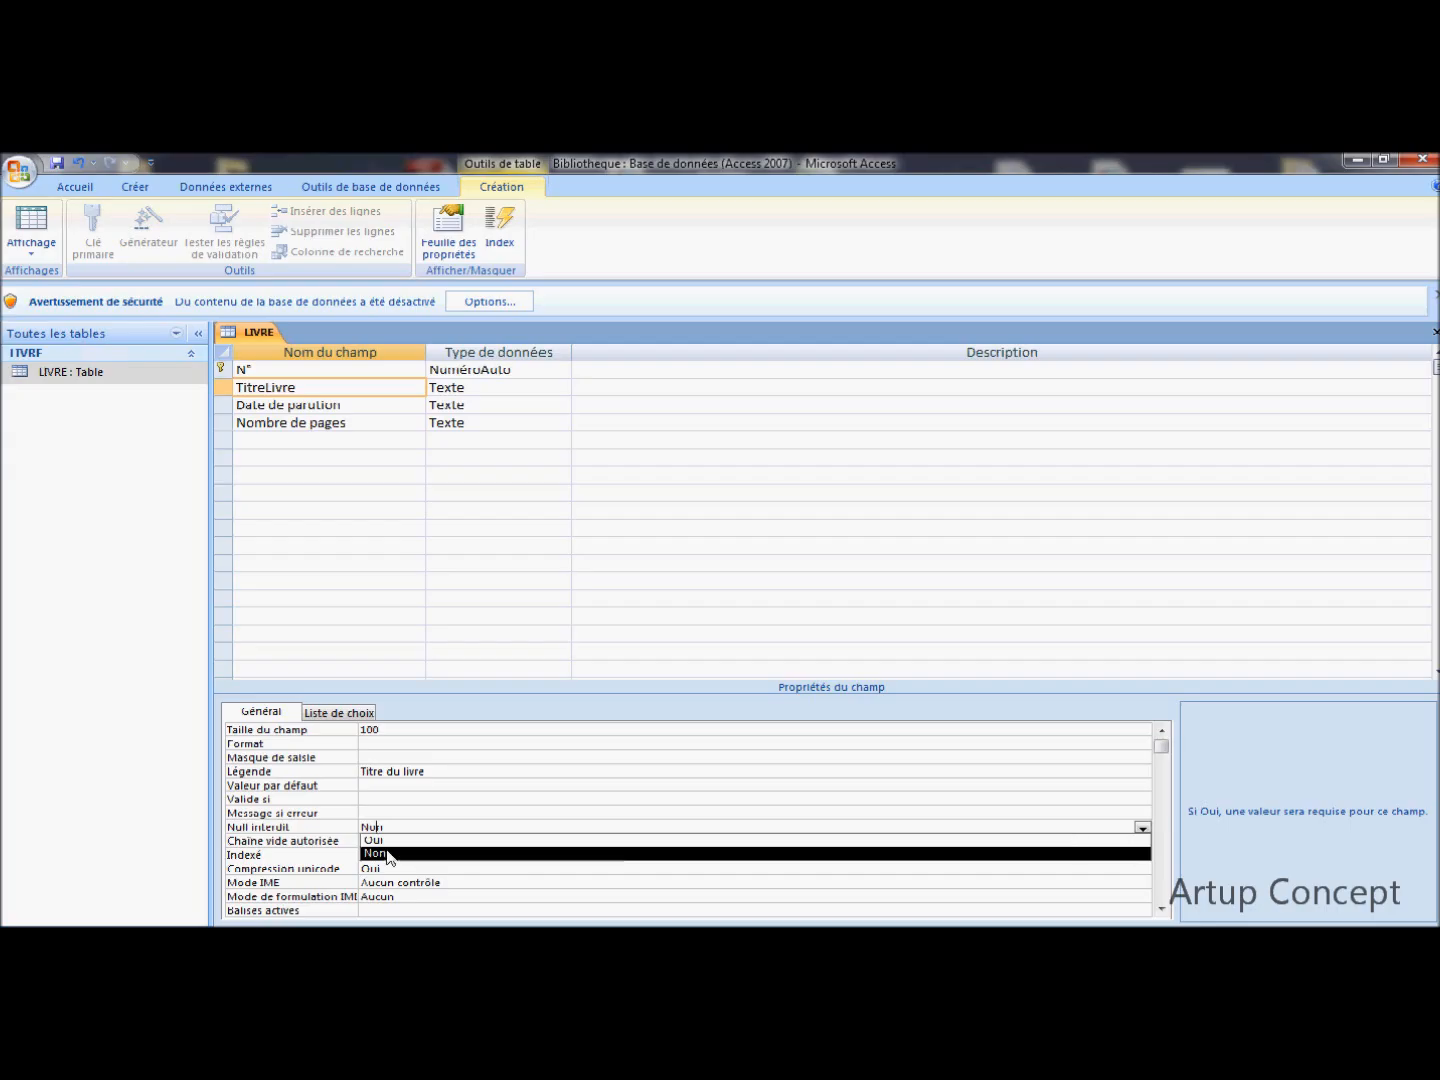
left_click(372, 841)
left_click(1067, 853)
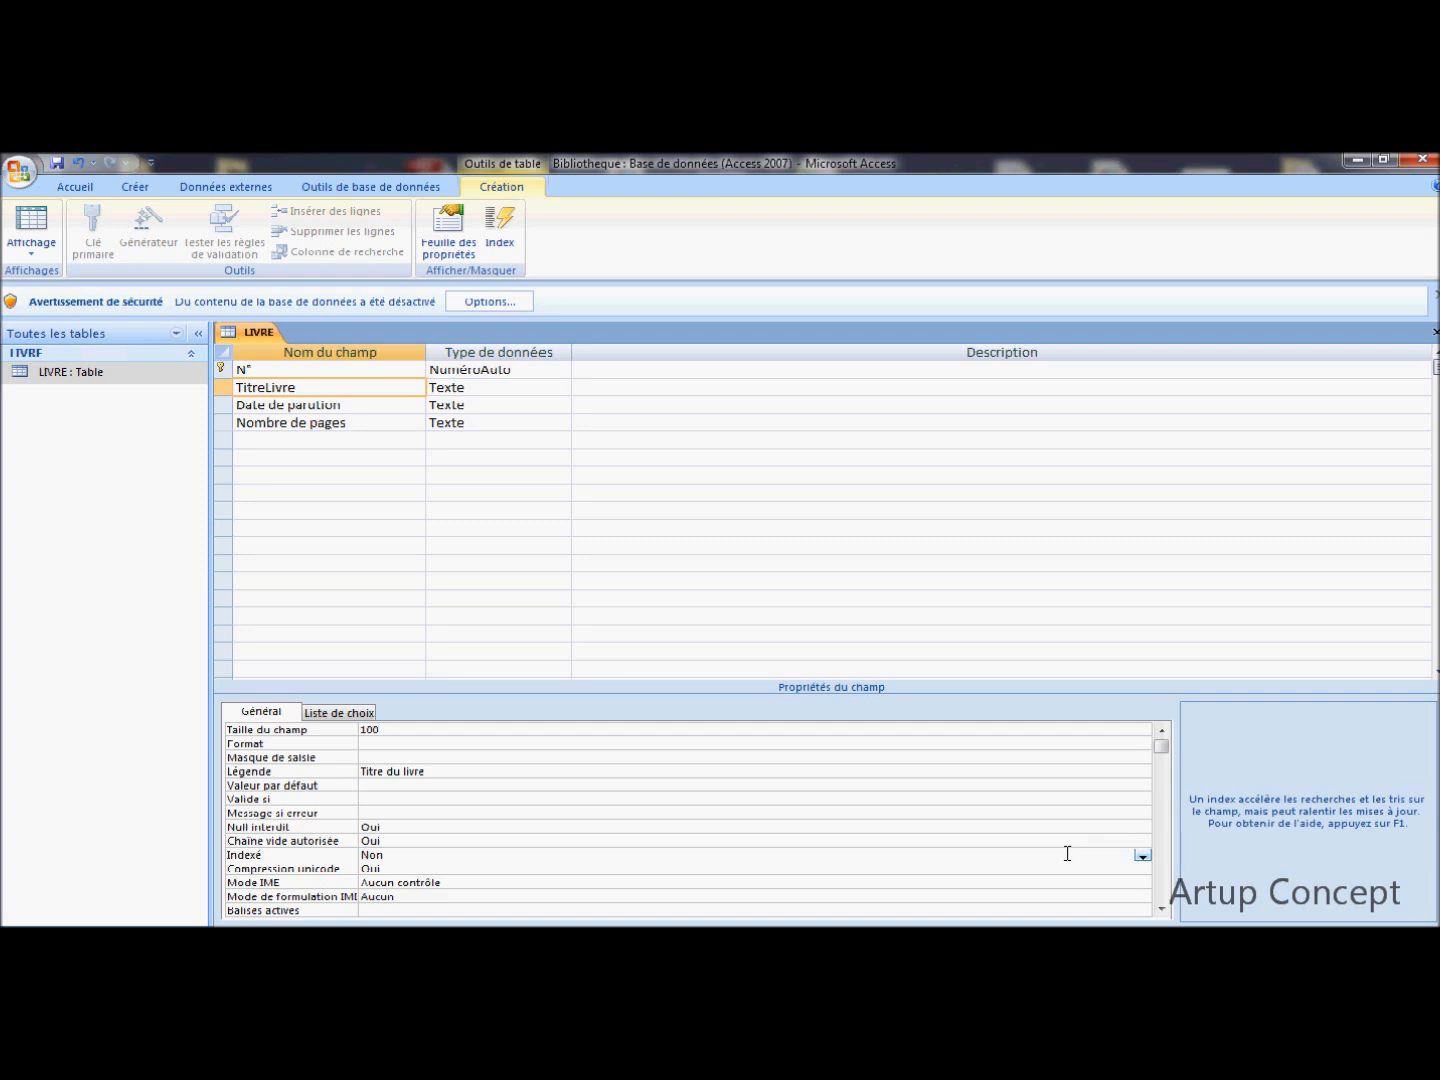
left_click(1142, 855)
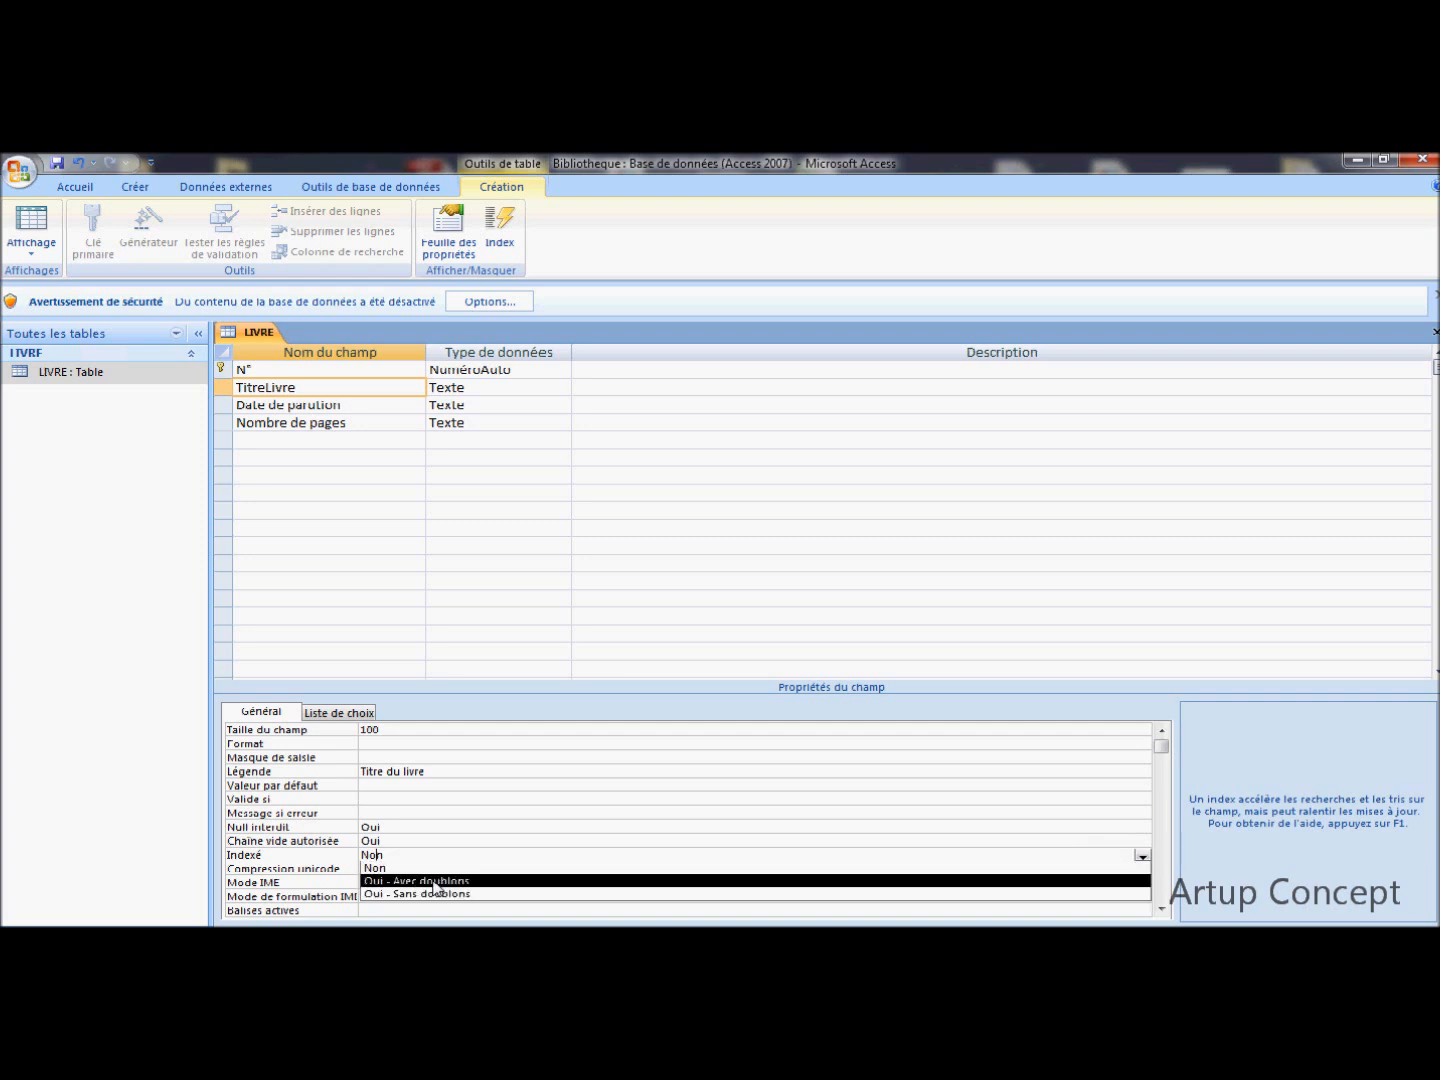
left_click(435, 884)
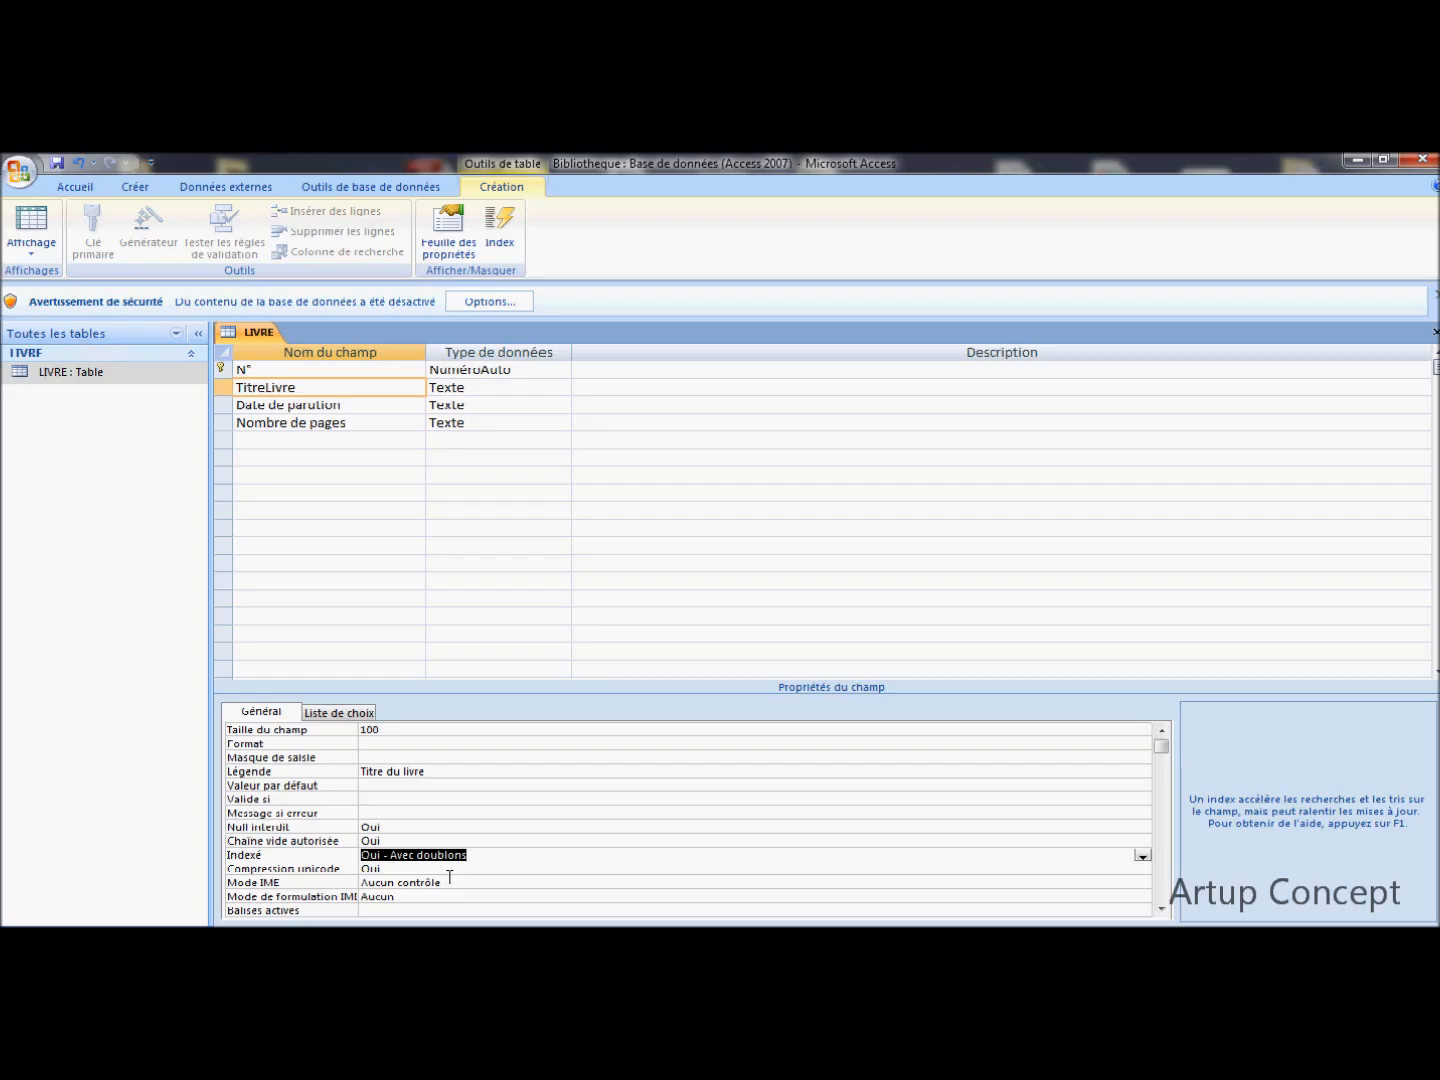
left_click(483, 869)
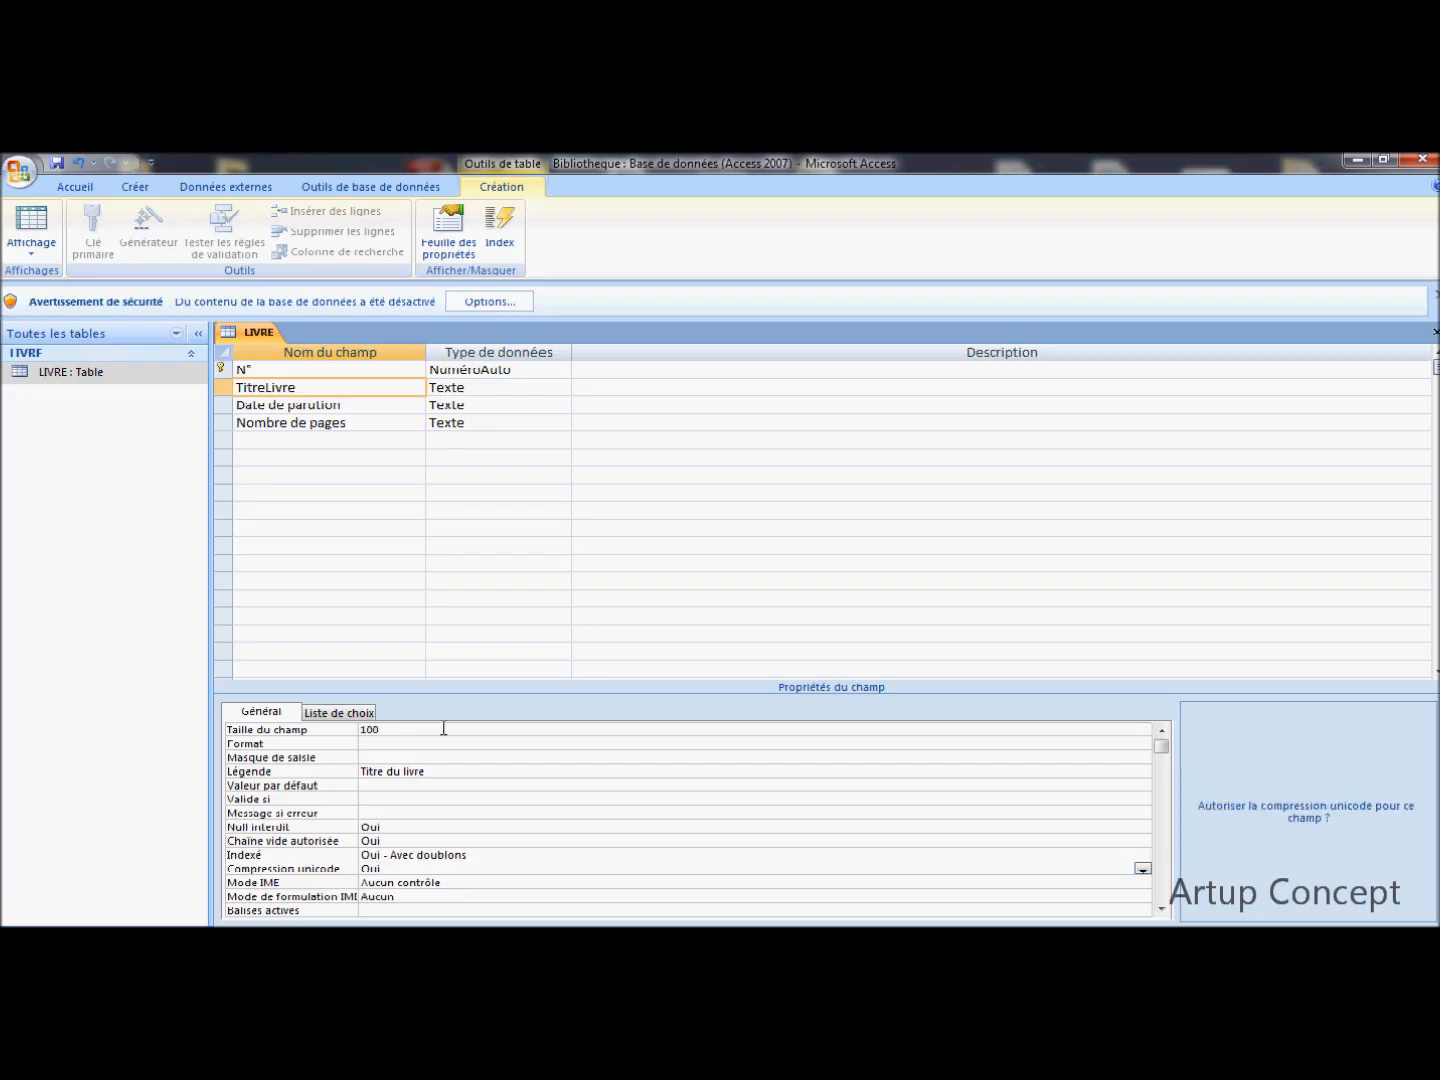
- Change the Date de parution field's data type to Date/Heure with the "Date, abrégé" format
left_click(260, 405)
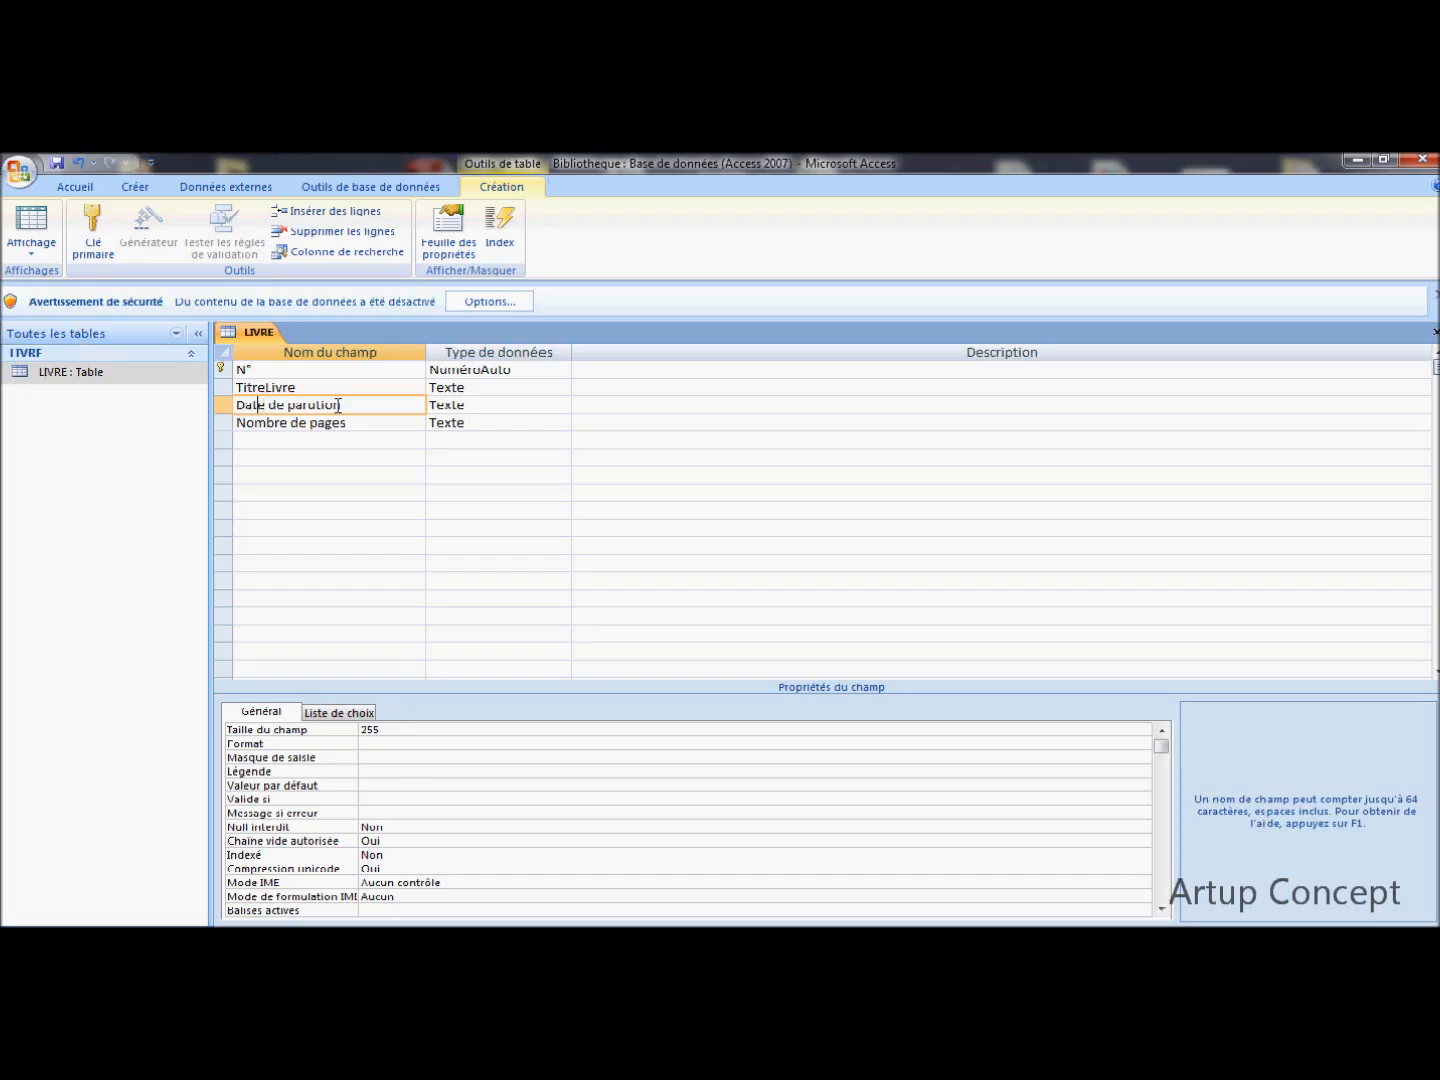
left_click(477, 405)
left_click(560, 405)
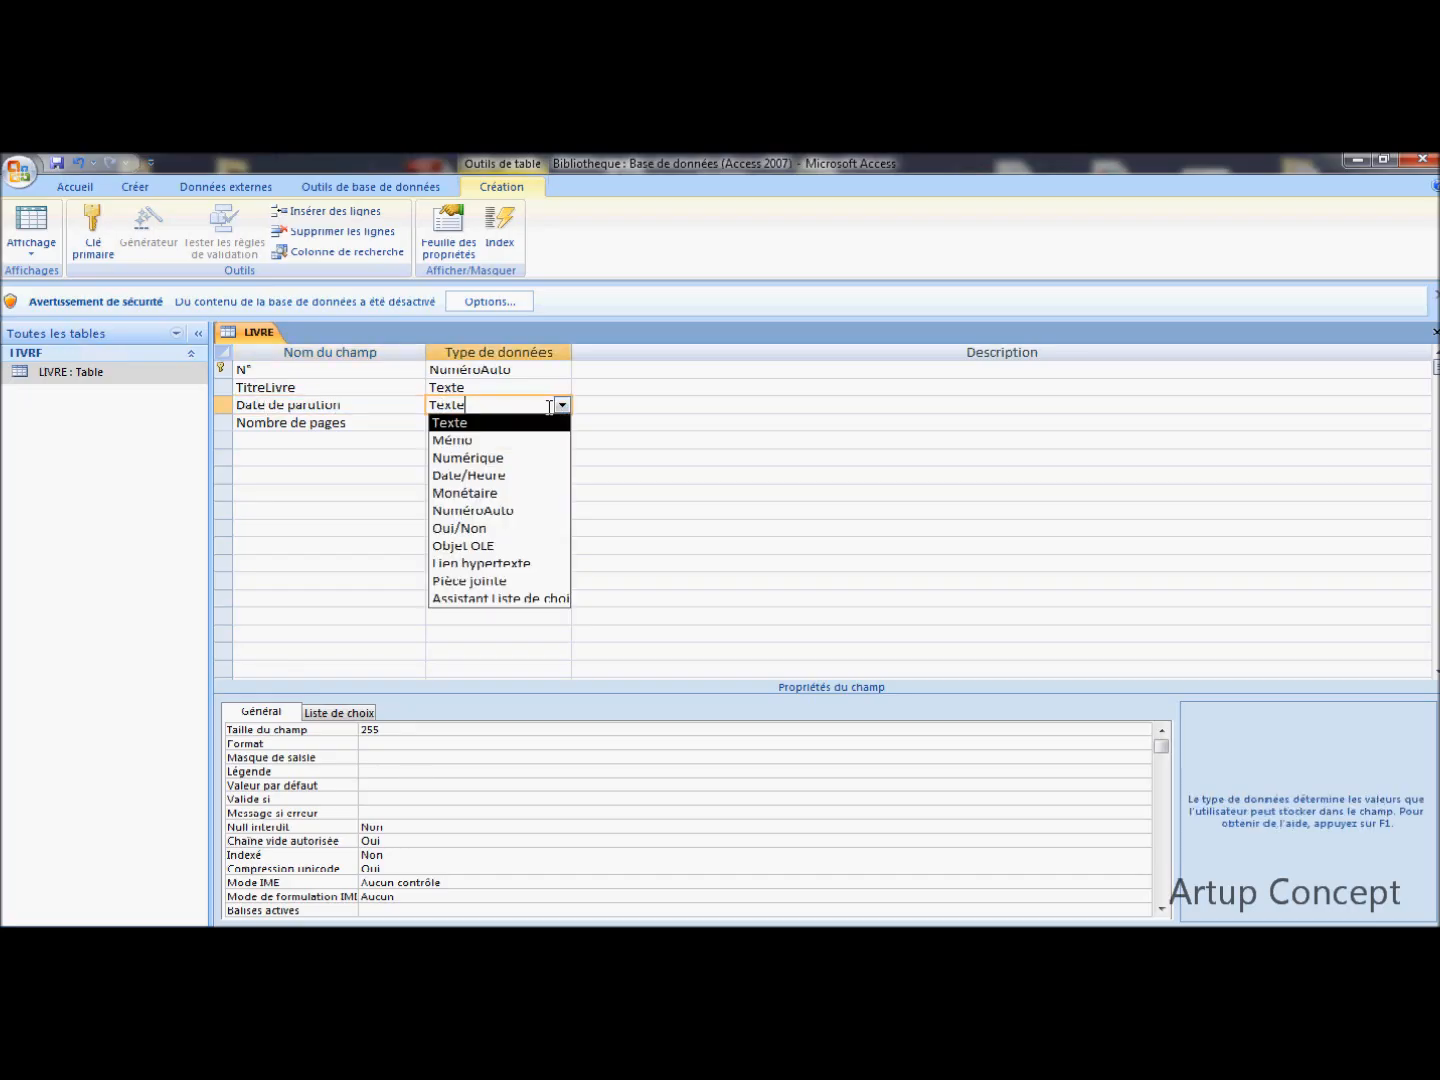
left_click(469, 476)
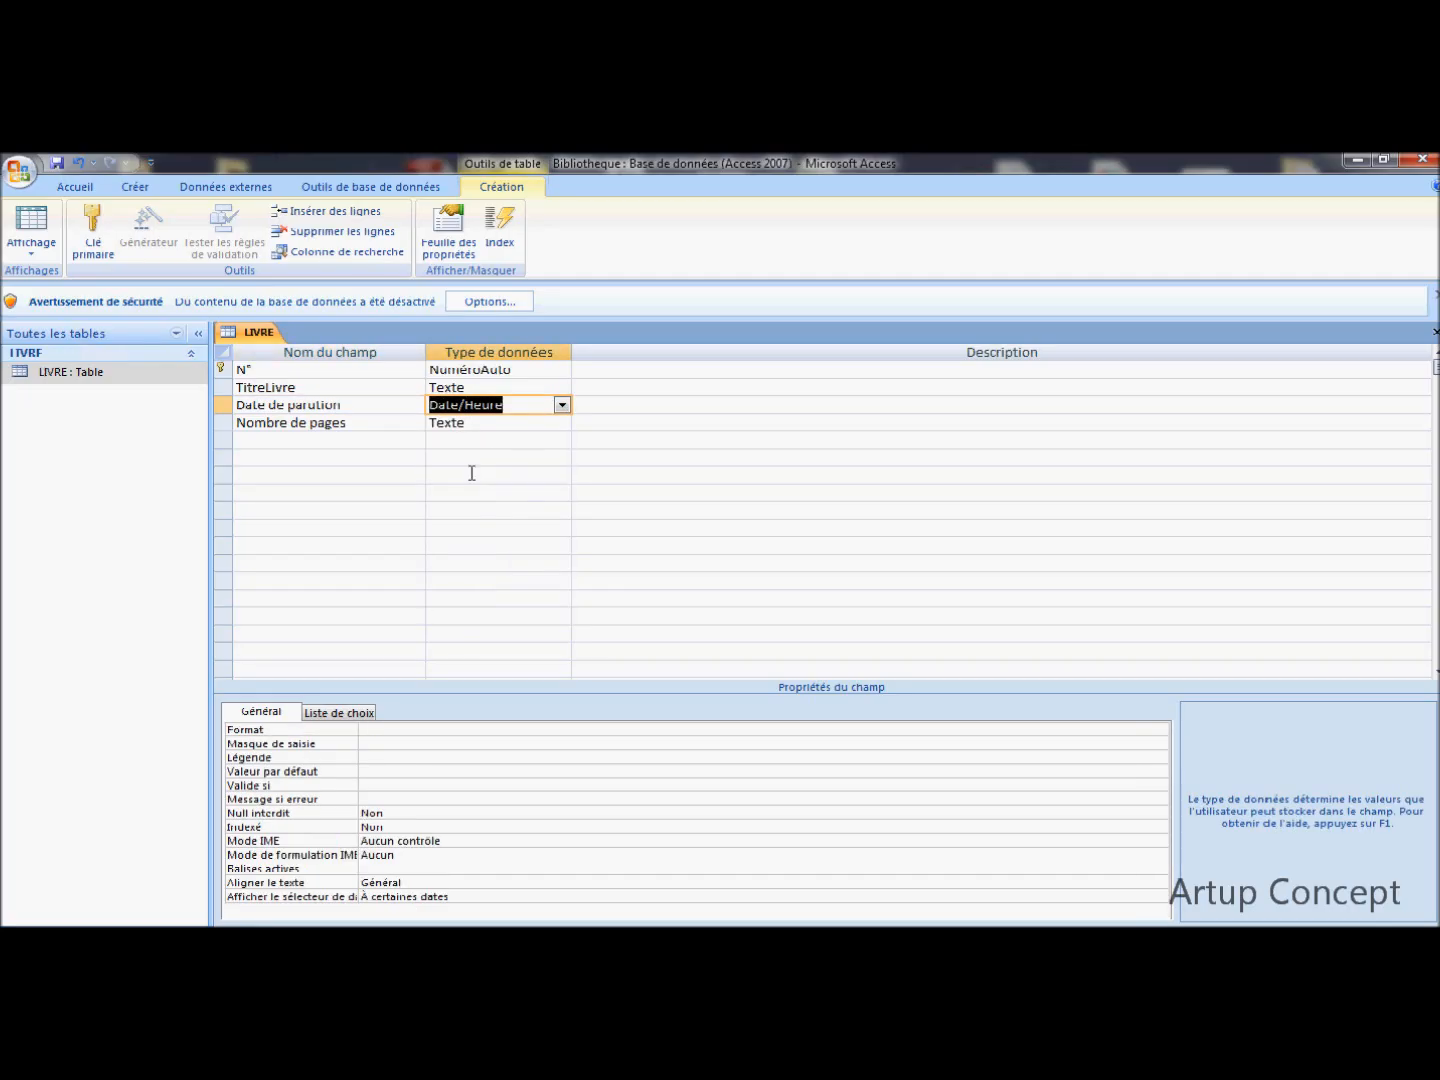
left_click(380, 731)
left_click(1160, 731)
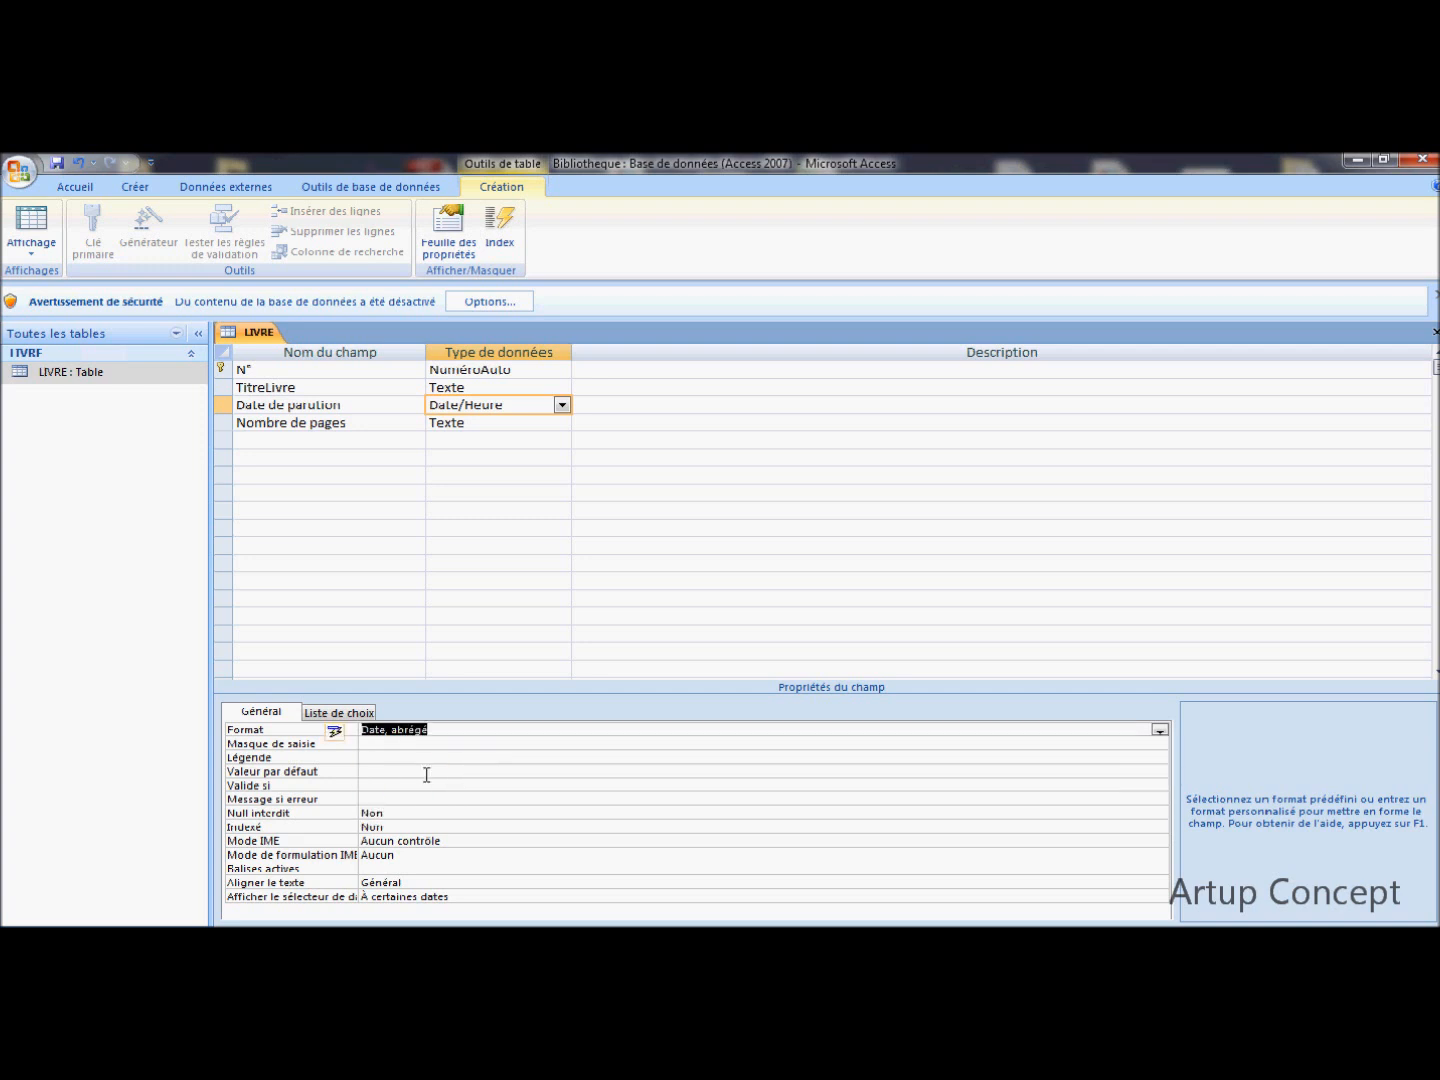
key("Delete")
- Give the date field the caption "Date de parution" and rename the field to DateParutionLivre
left_click(367, 757)
type("Date de paru")
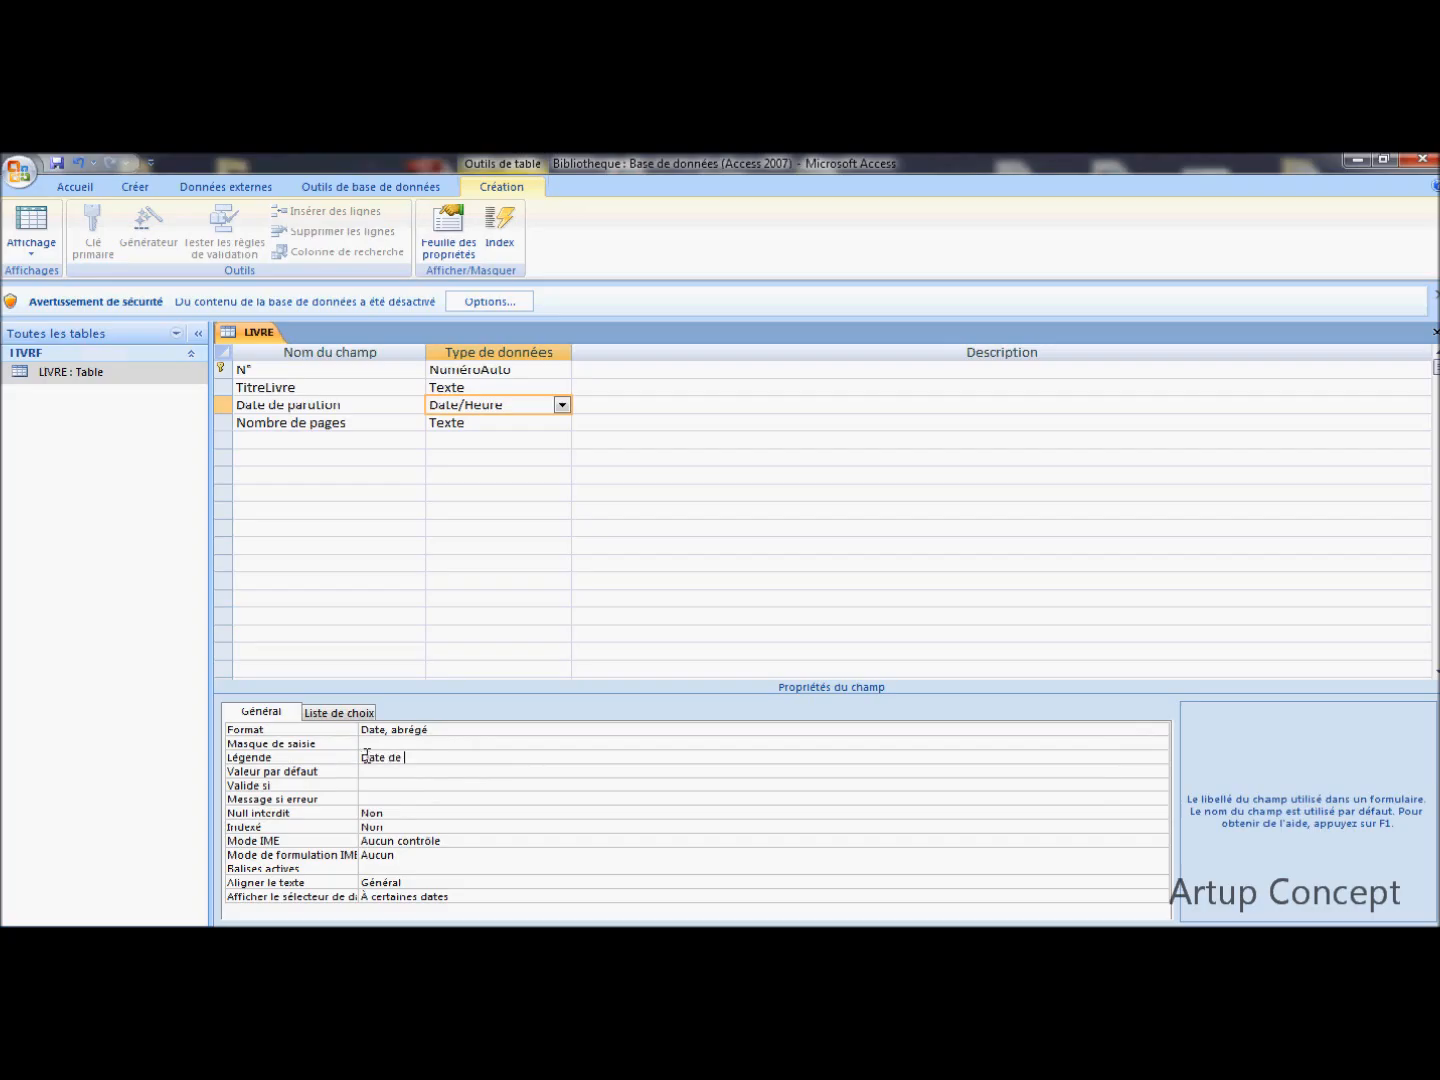
type("tion")
left_click_drag(341, 405, 270, 405)
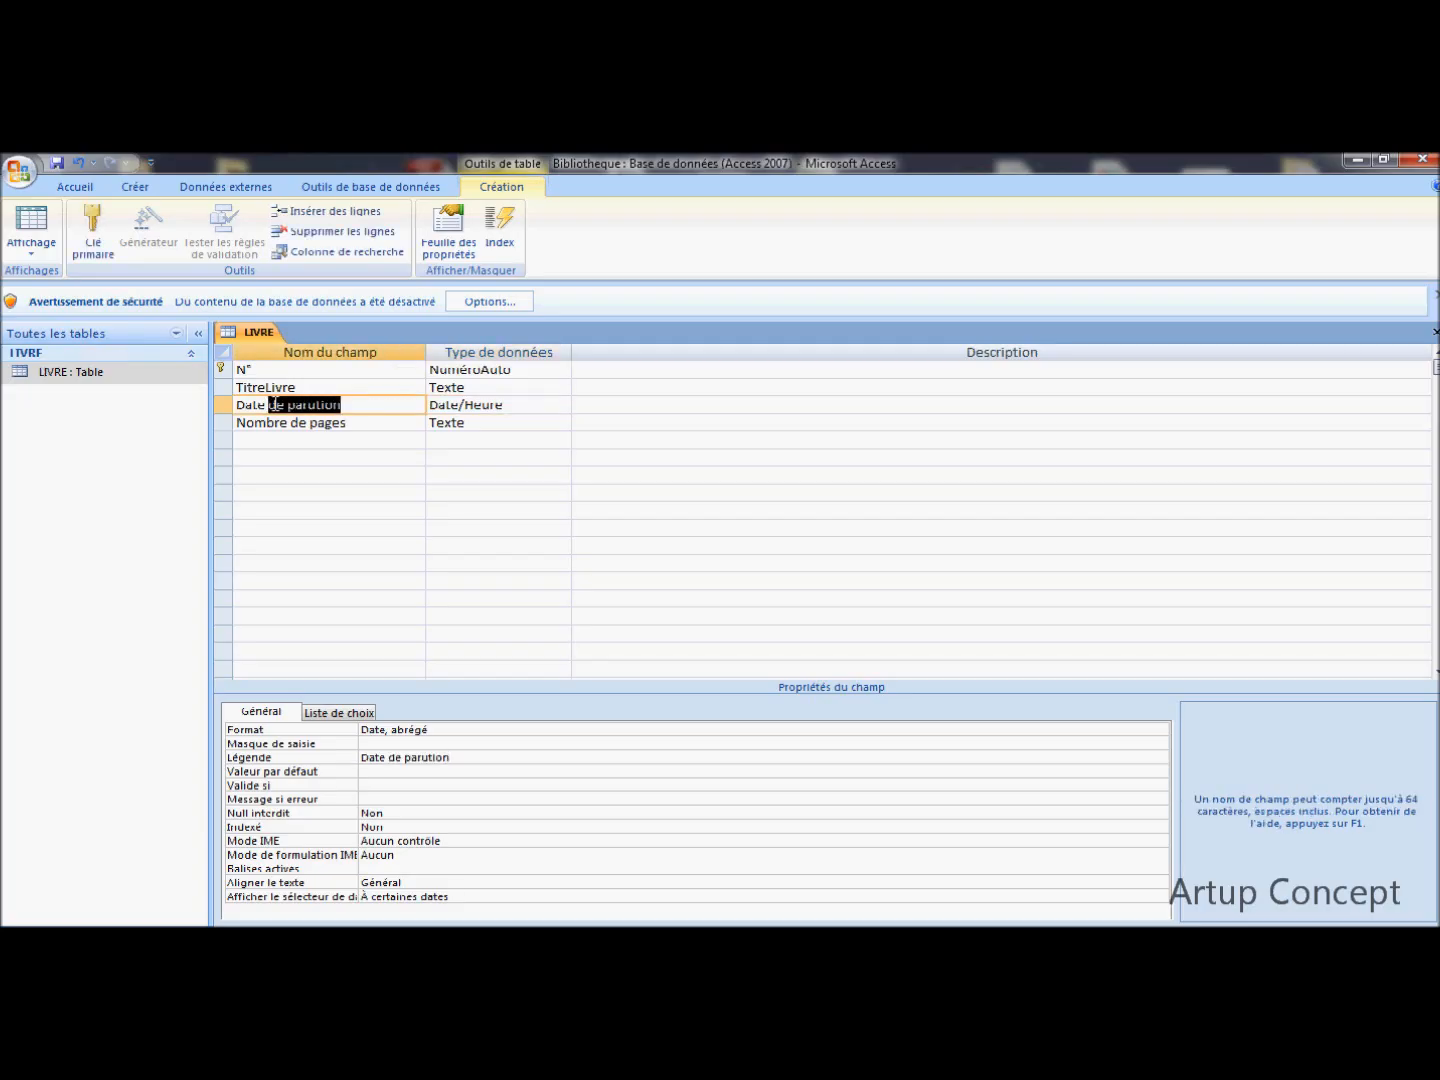
key("BackSpace")
type("ParutionLivre")
- Rename the Nombre de pages field to NbPagesLivre and change its data type to Numérique
left_click(278, 425)
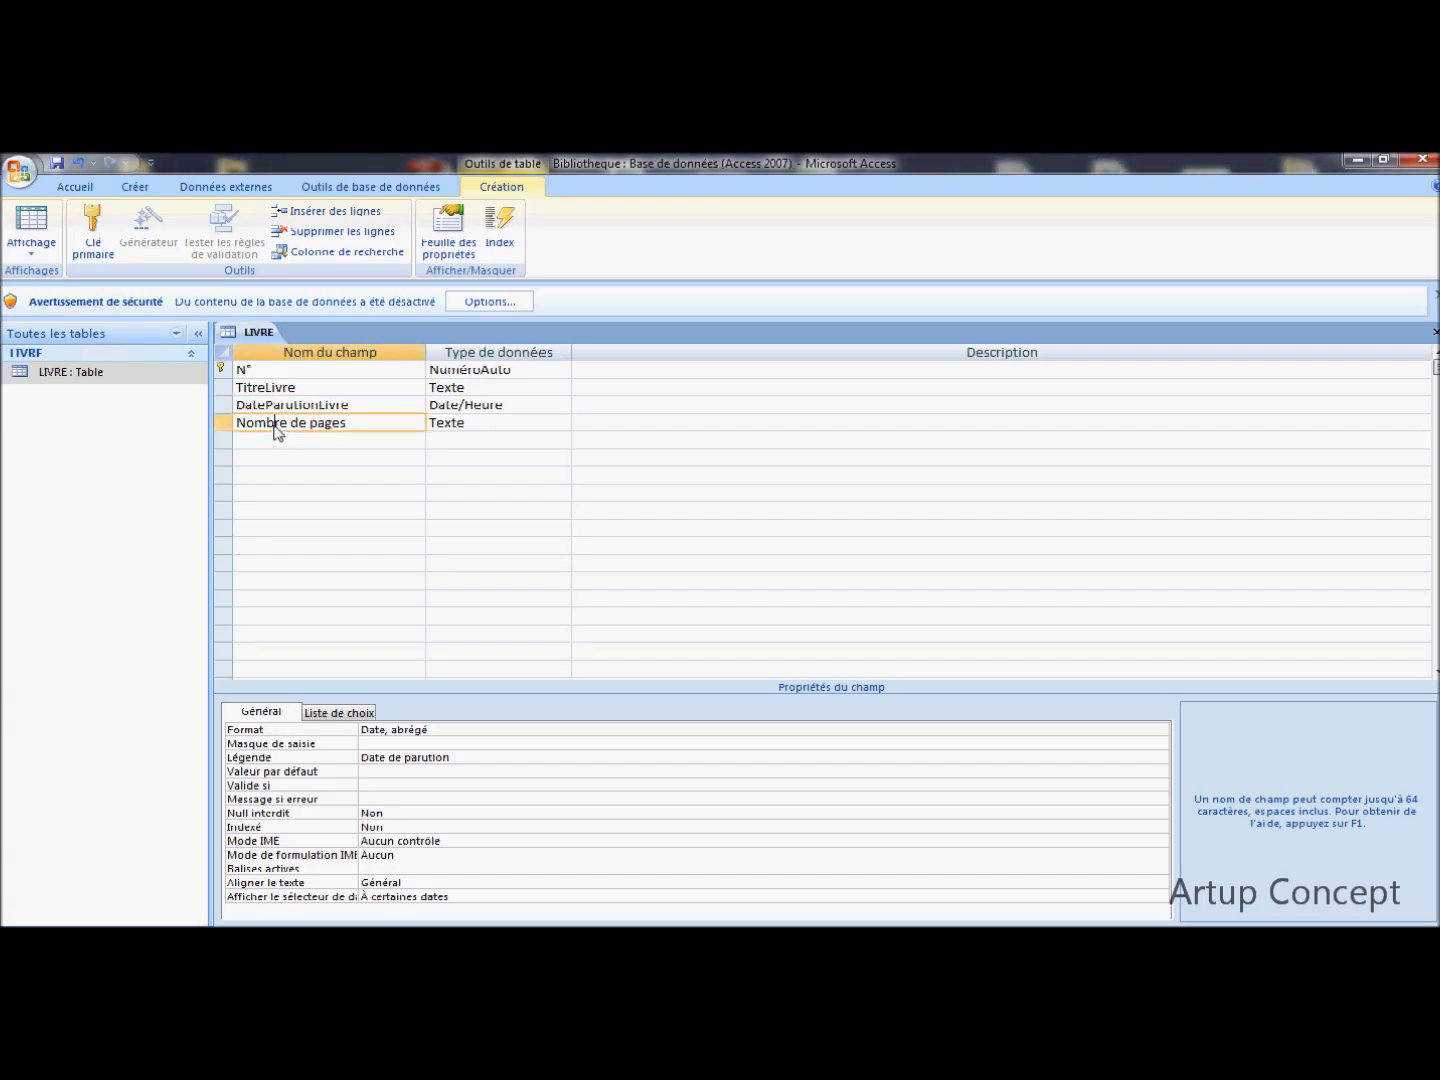
left_click_drag(342, 424, 248, 424)
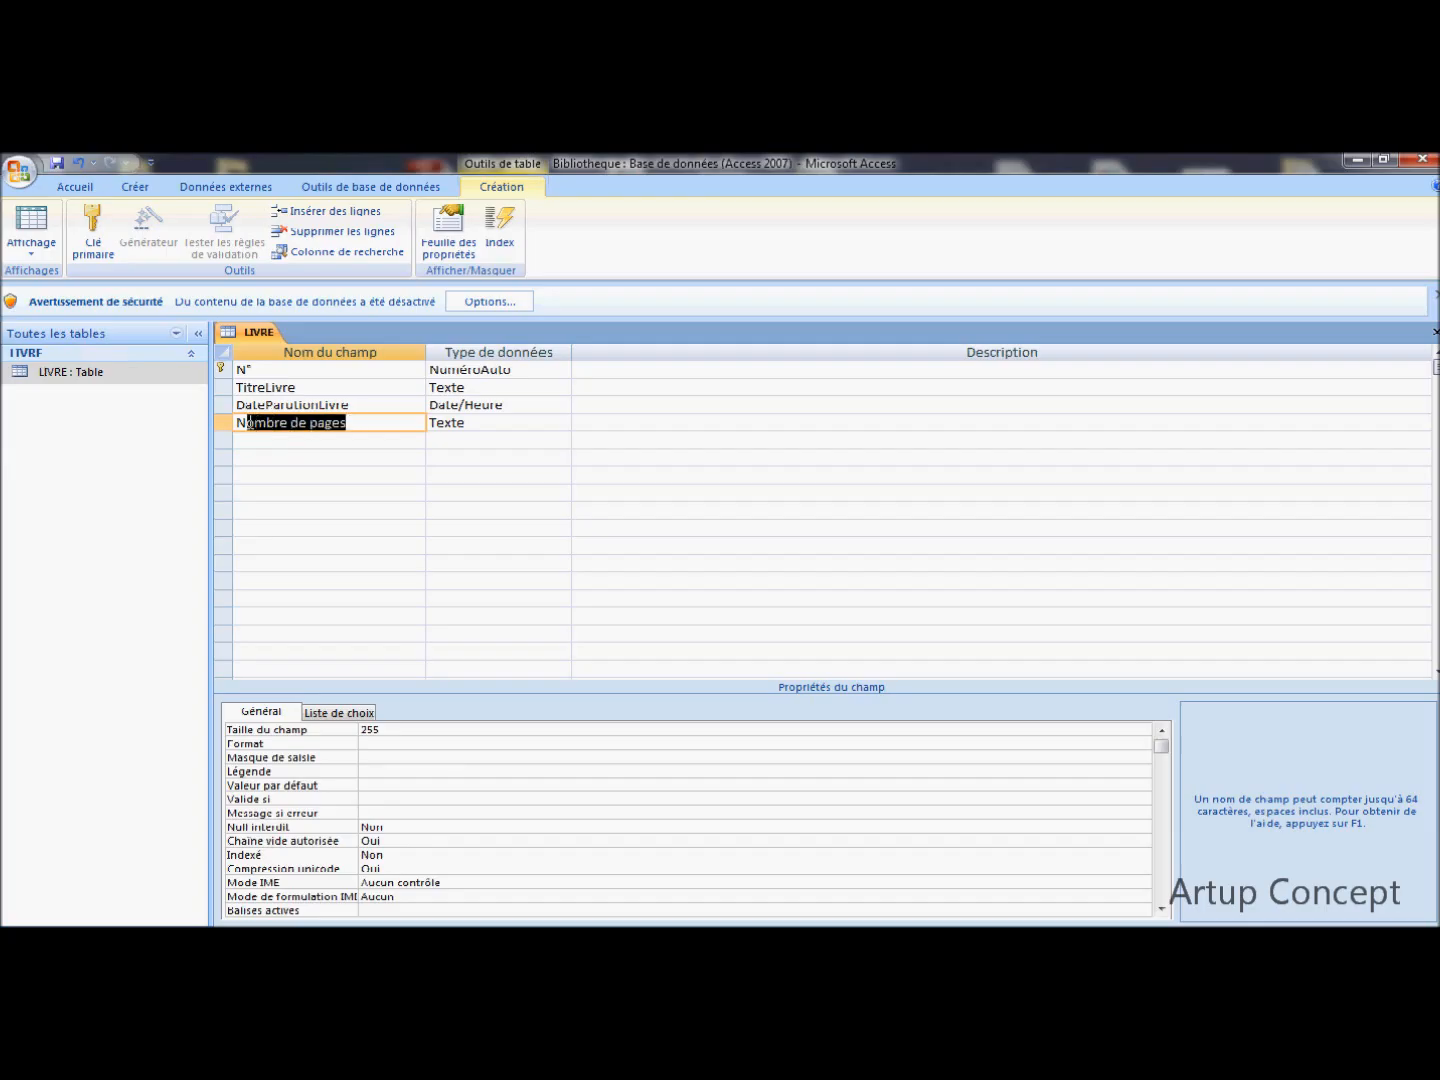
type("bPagesL")
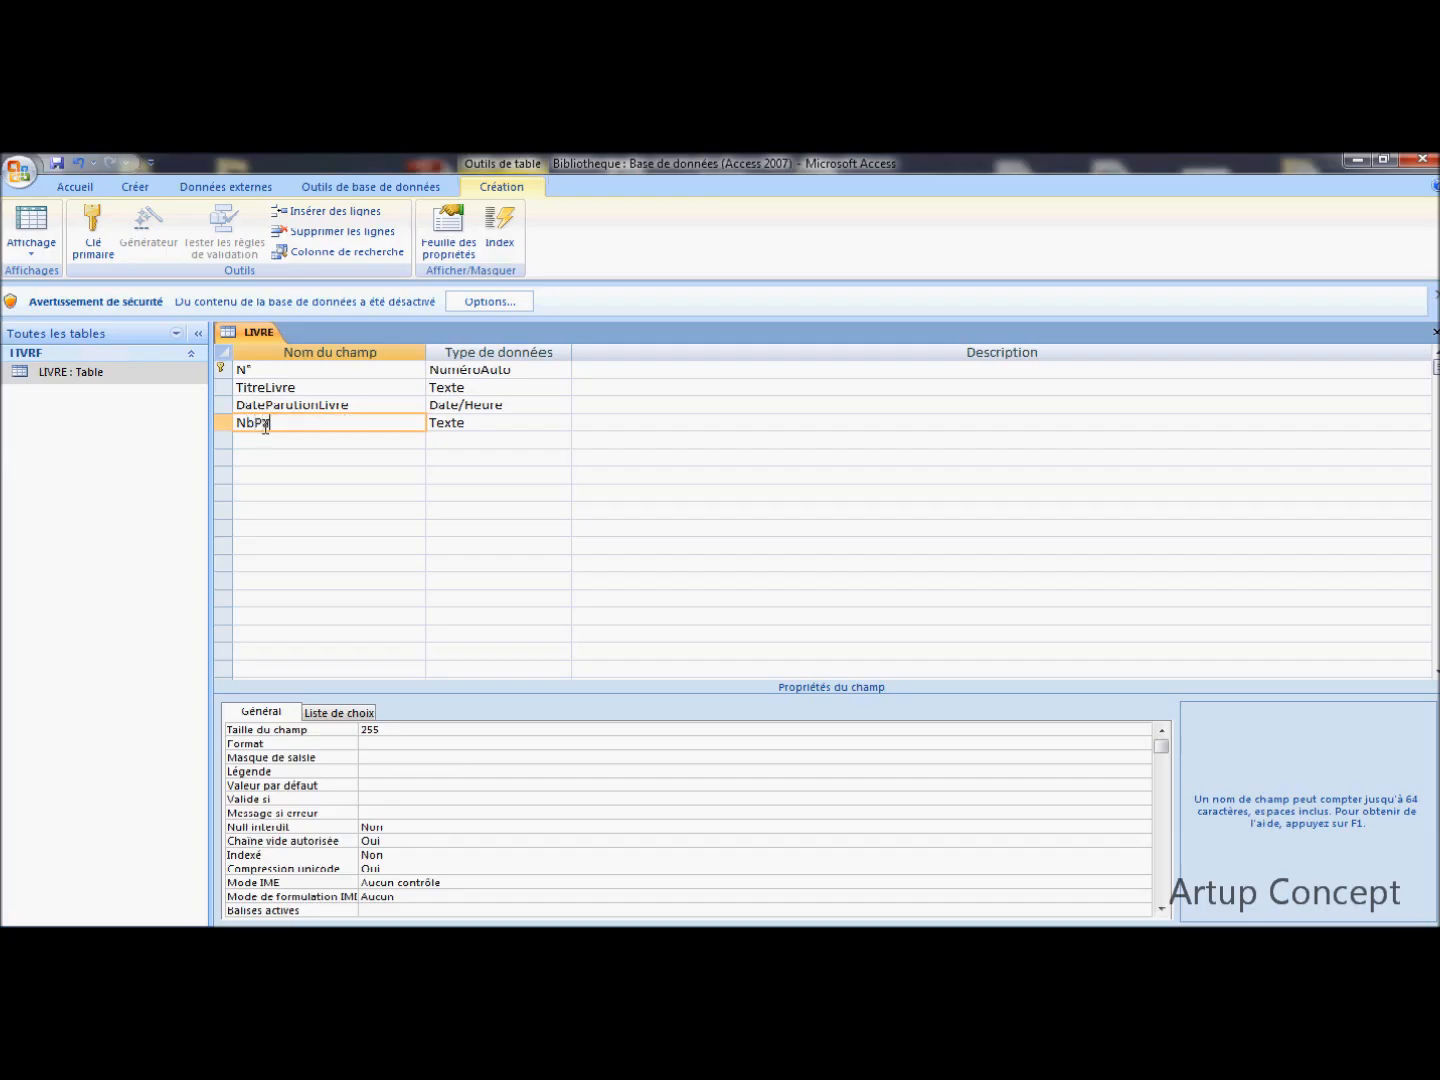
type("ivre")
left_click(465, 427)
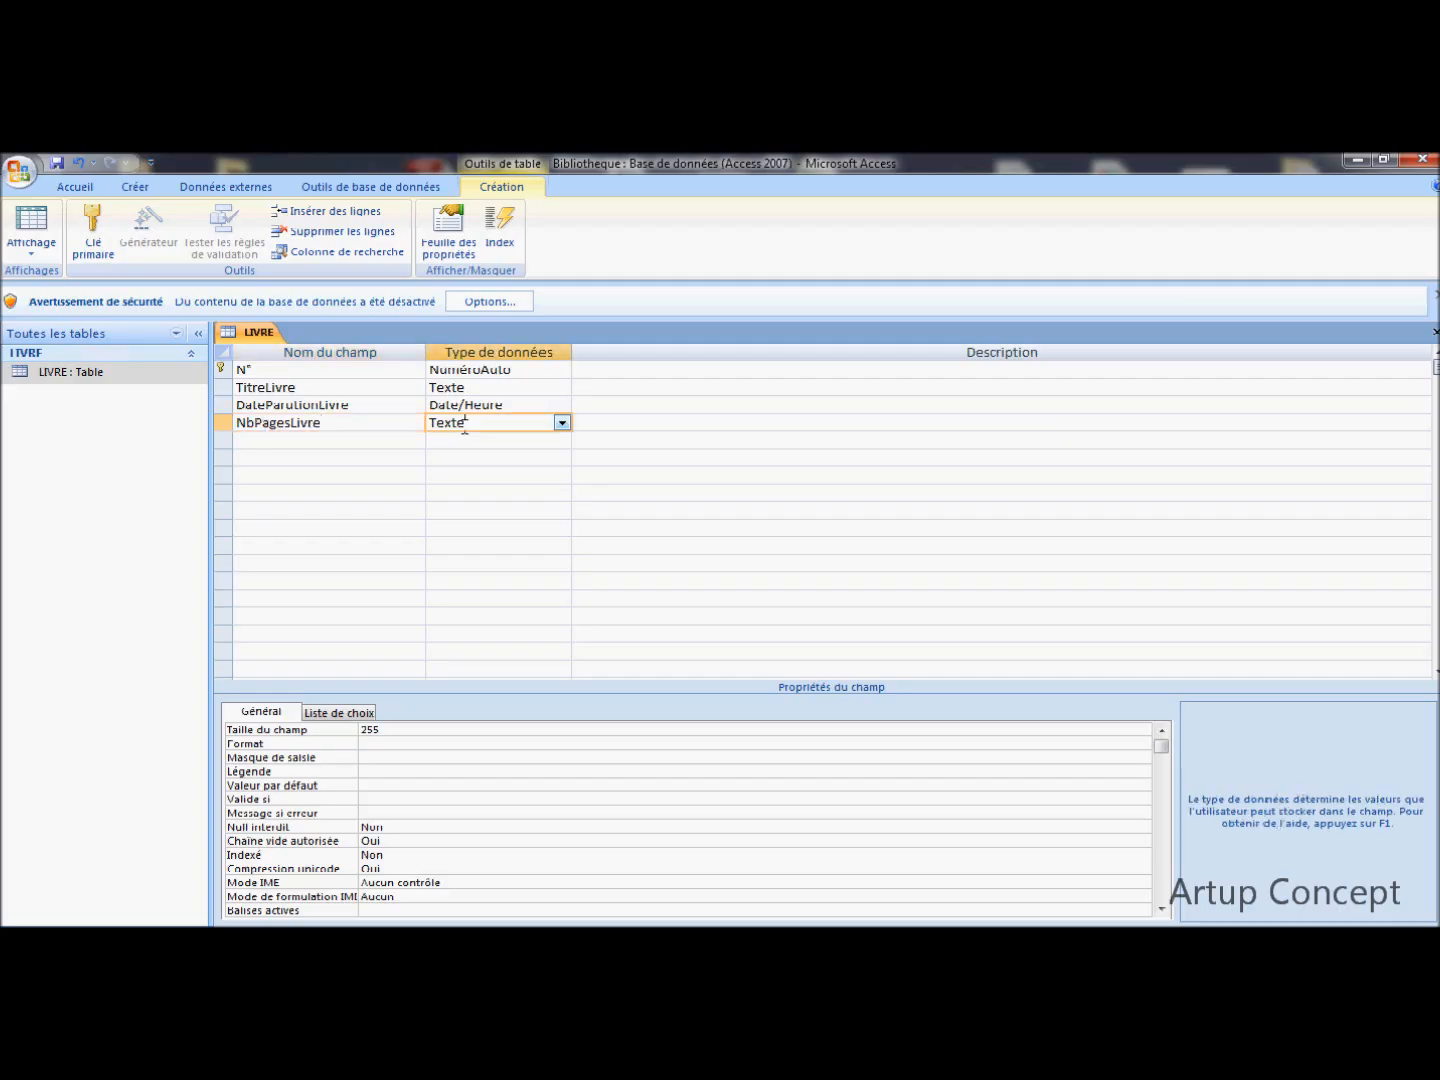
left_click(562, 424)
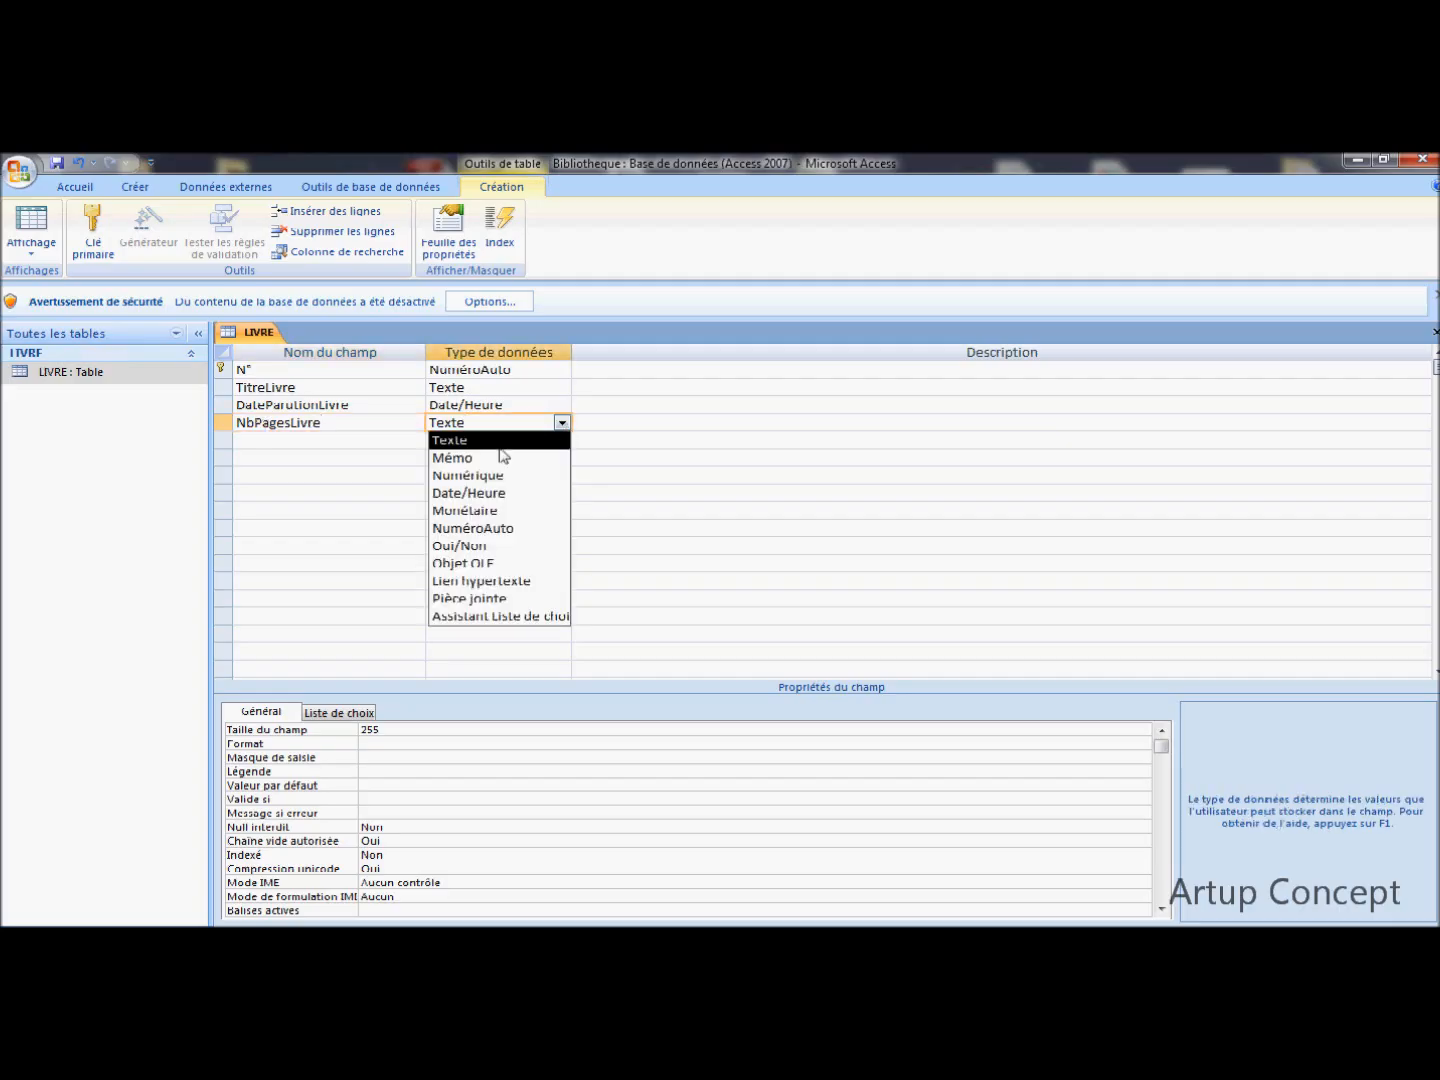
left_click(468, 475)
- Set the NbPagesLivre field's size to Entier and its caption to "Nombre de pages"
left_click(407, 731)
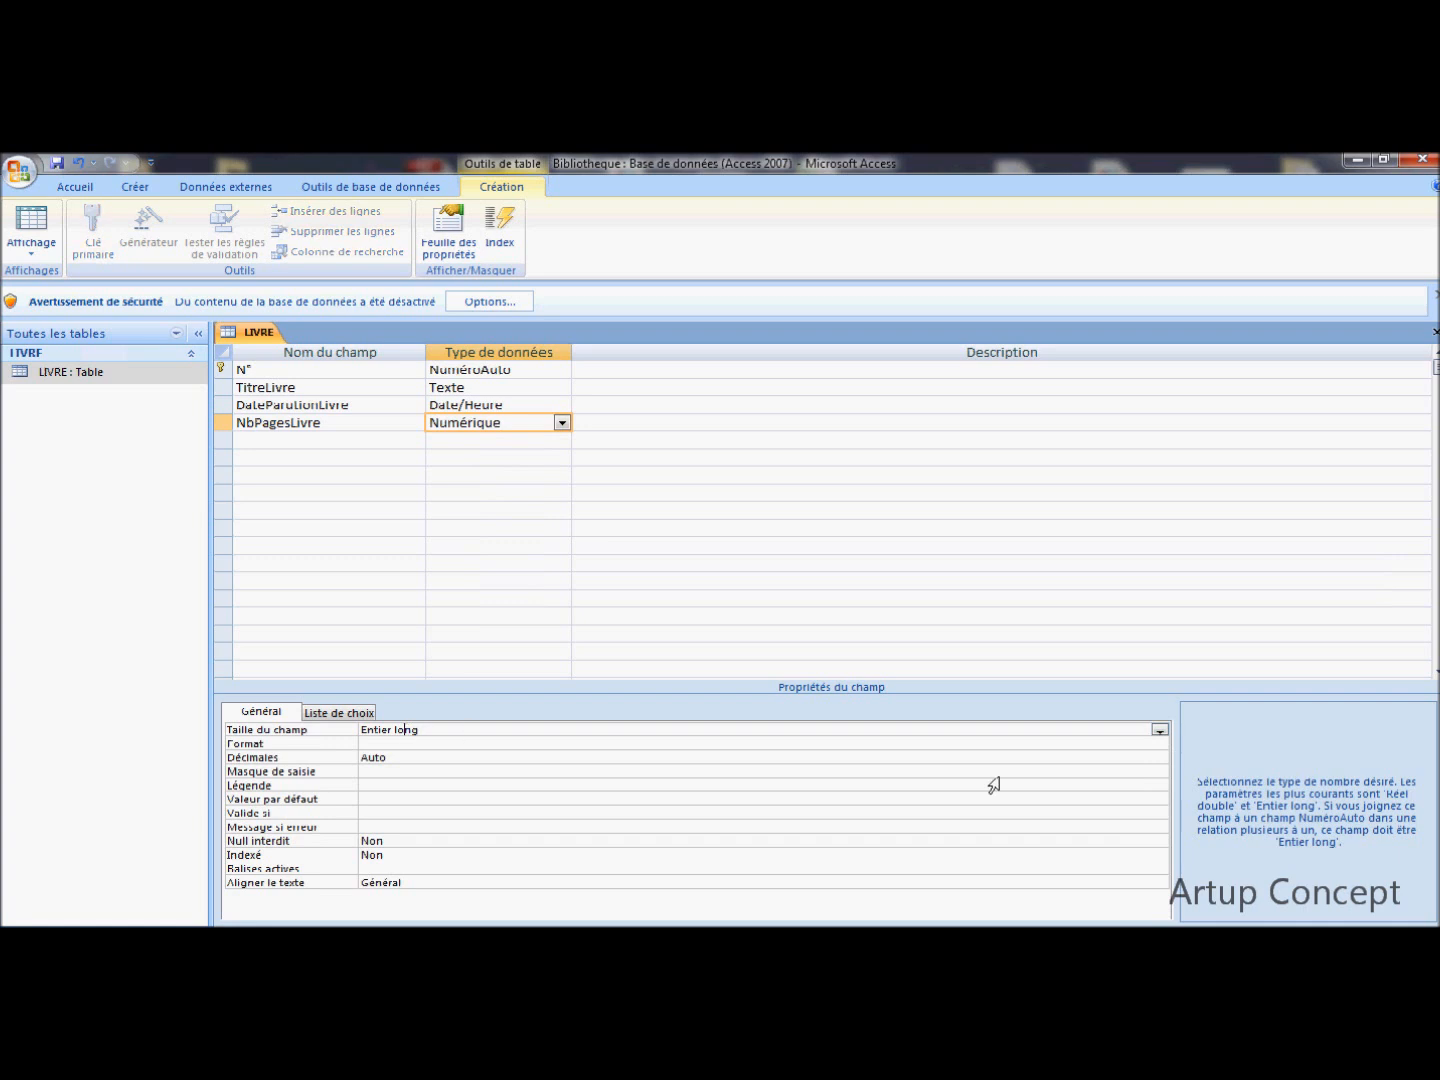
left_click(1159, 732)
left_click(538, 758)
left_click(370, 786)
type("N")
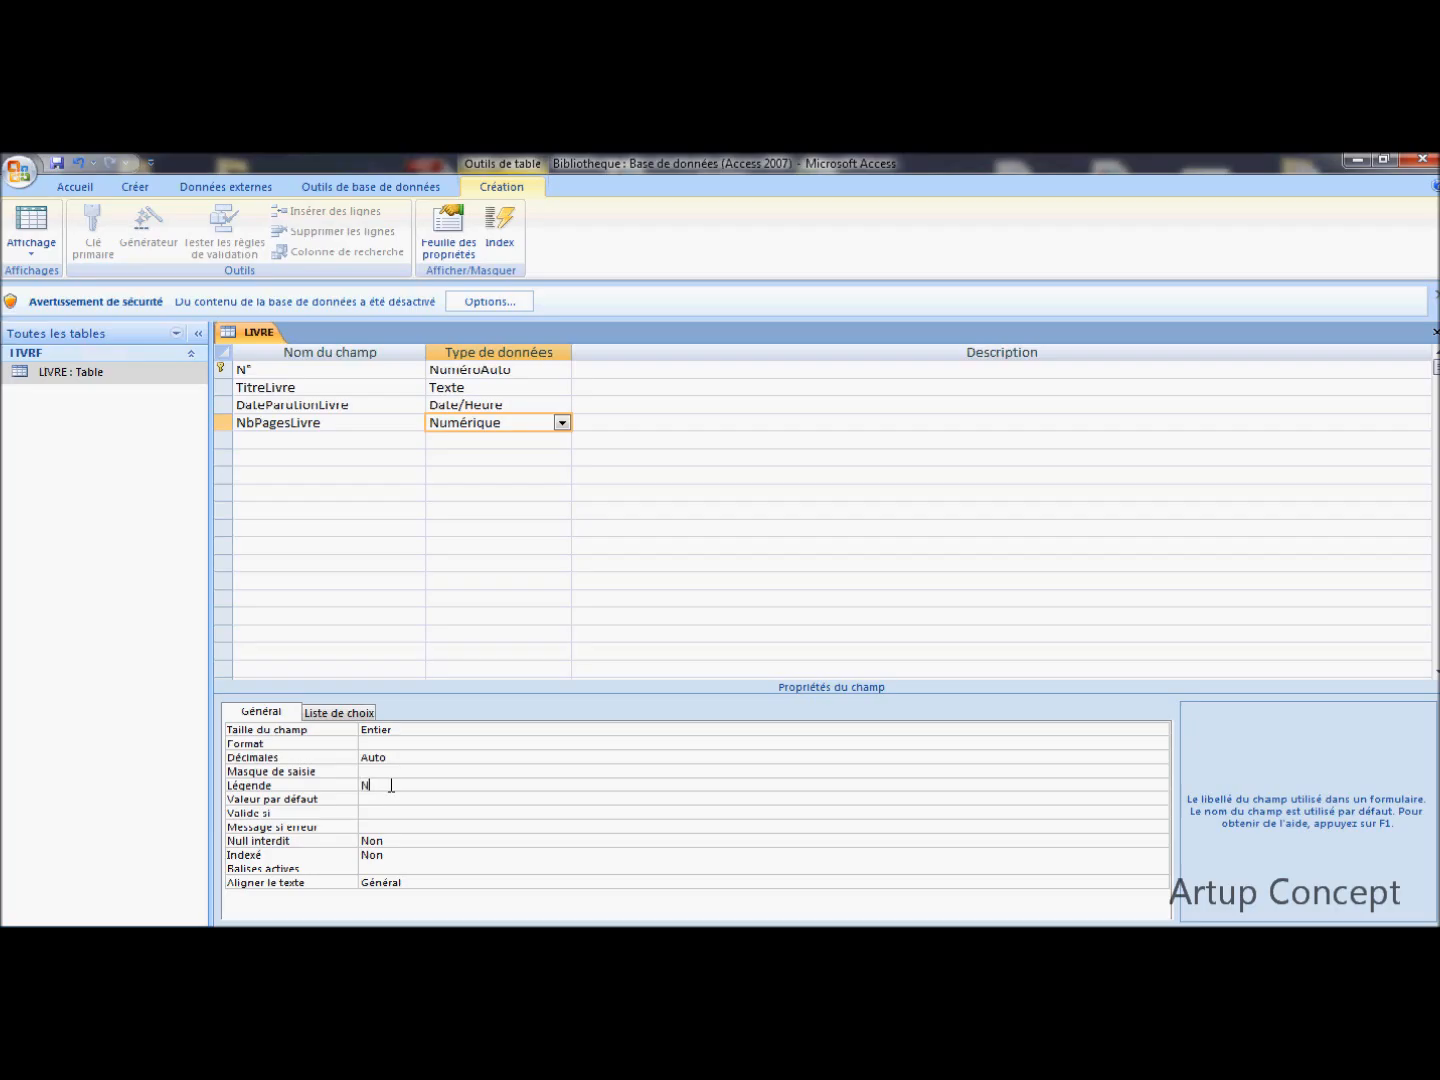
type("ombre de pages")
left_click(521, 774)
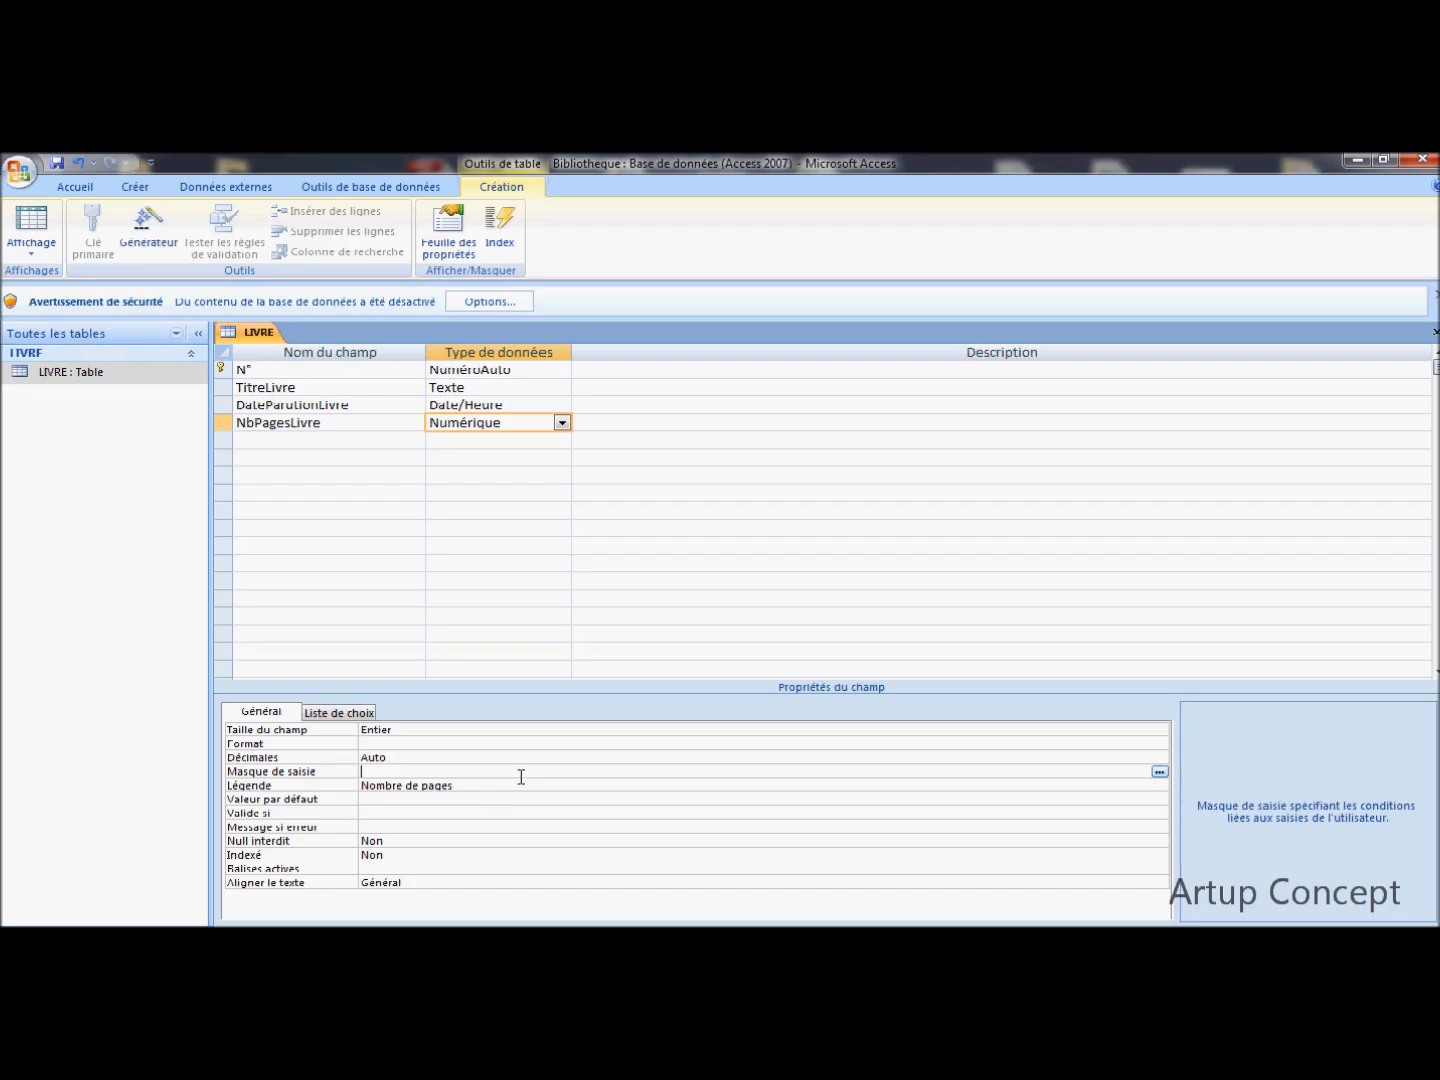
- Switch the LIVRE table to datasheet view, saving the design changes
left_click(45, 250)
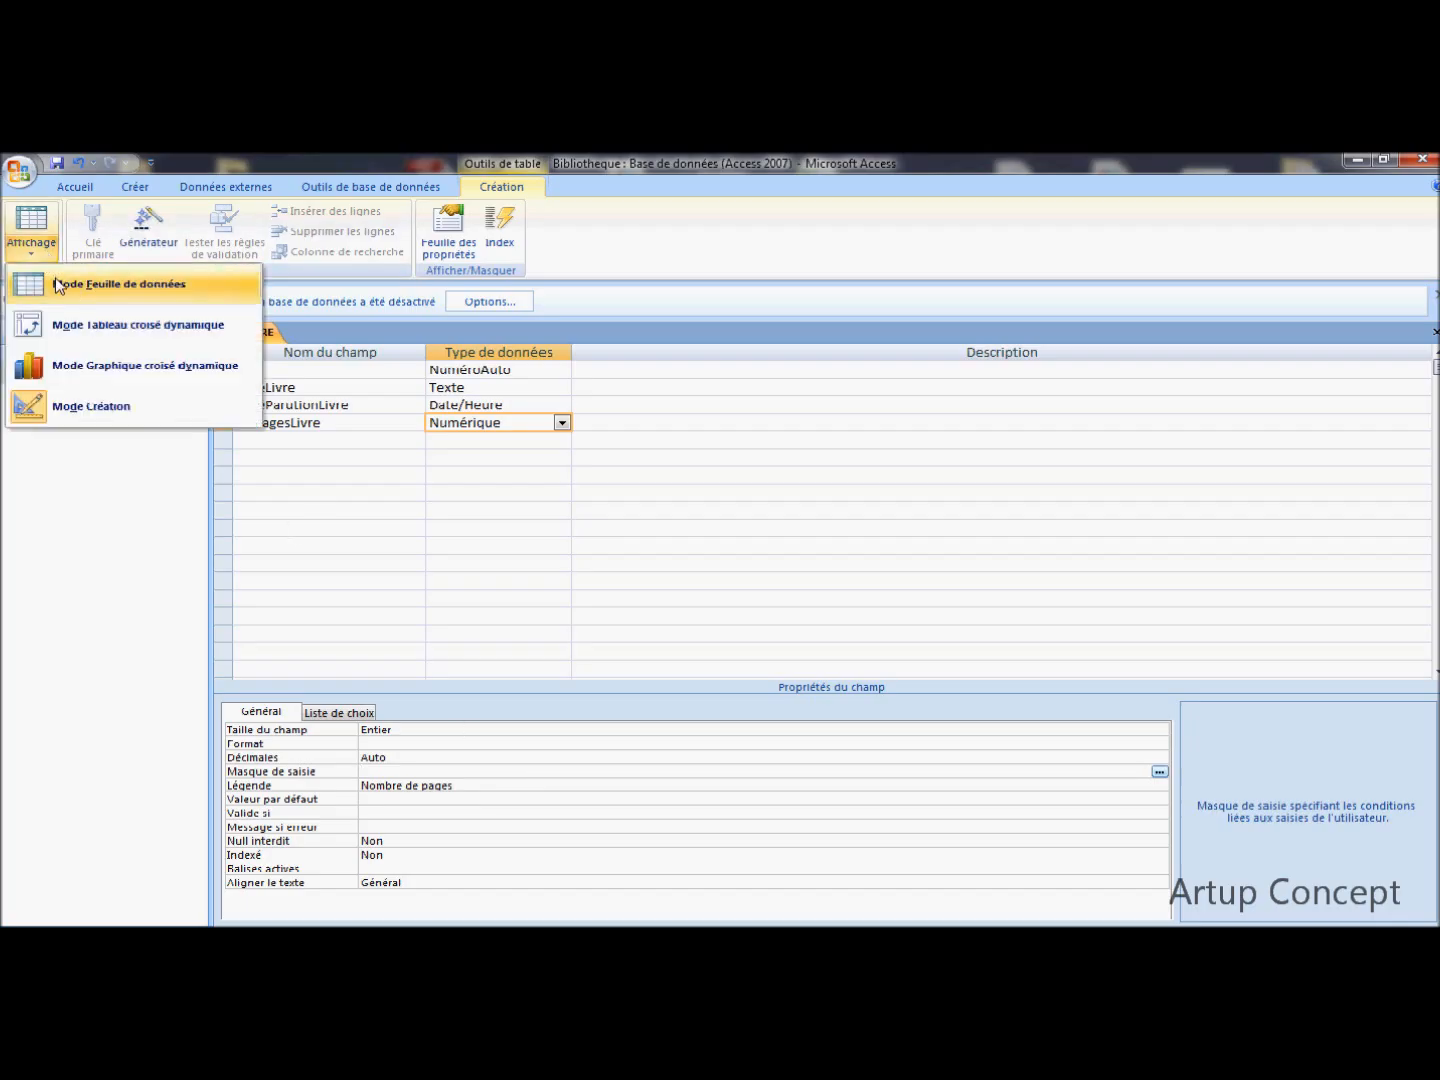
left_click(57, 284)
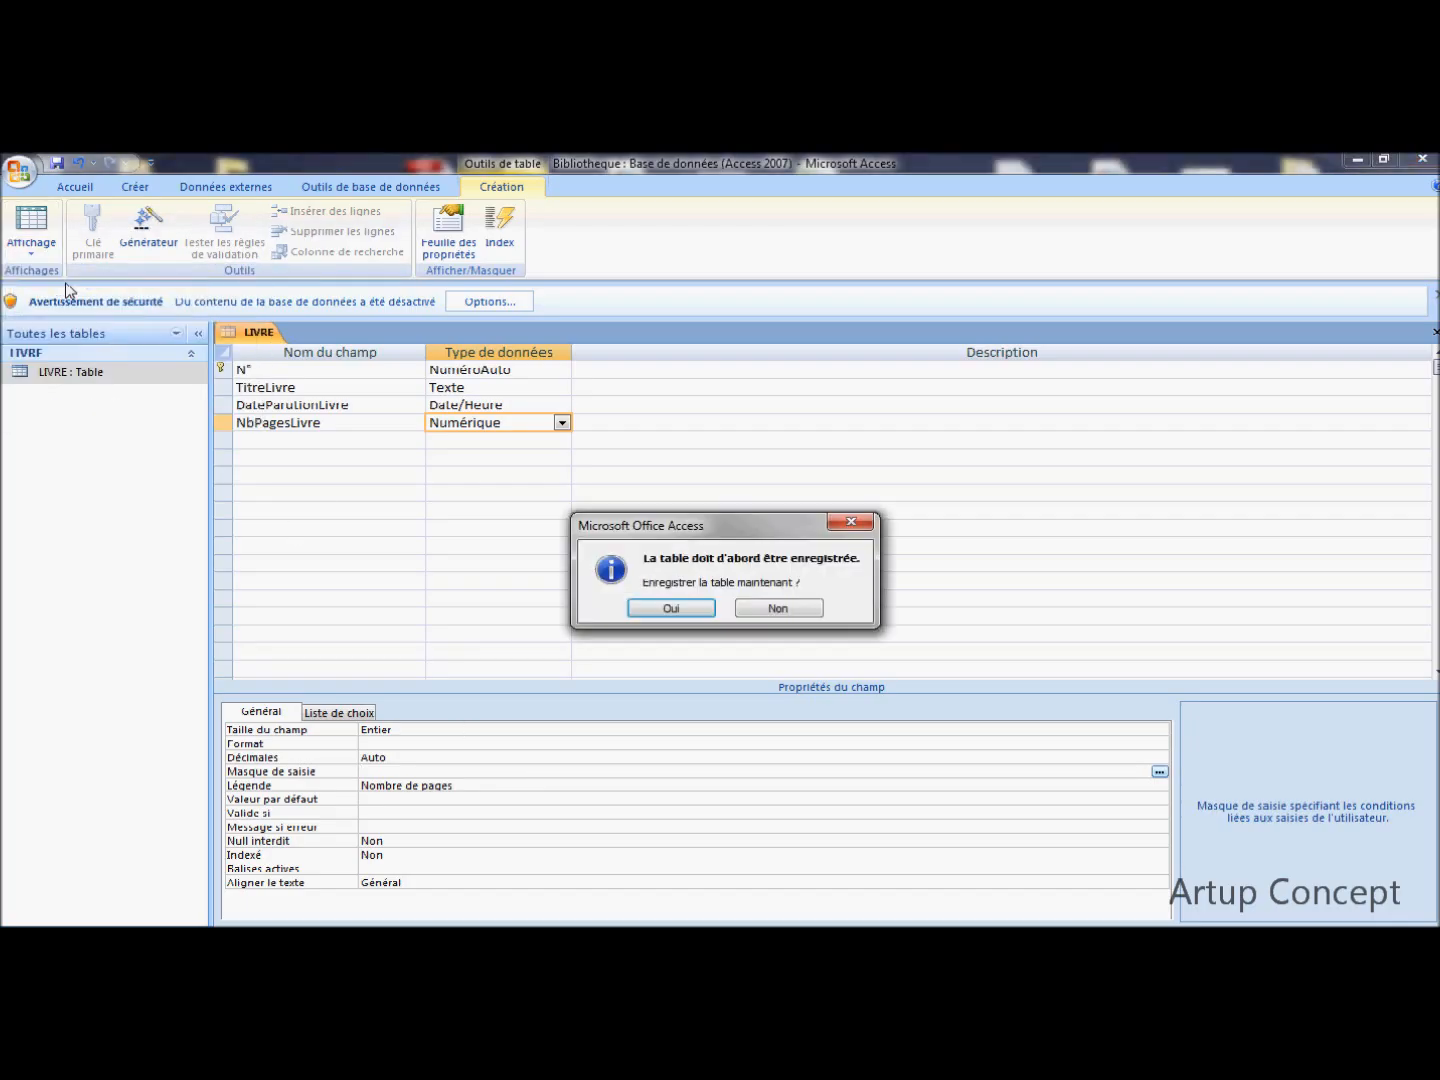
left_click(671, 609)
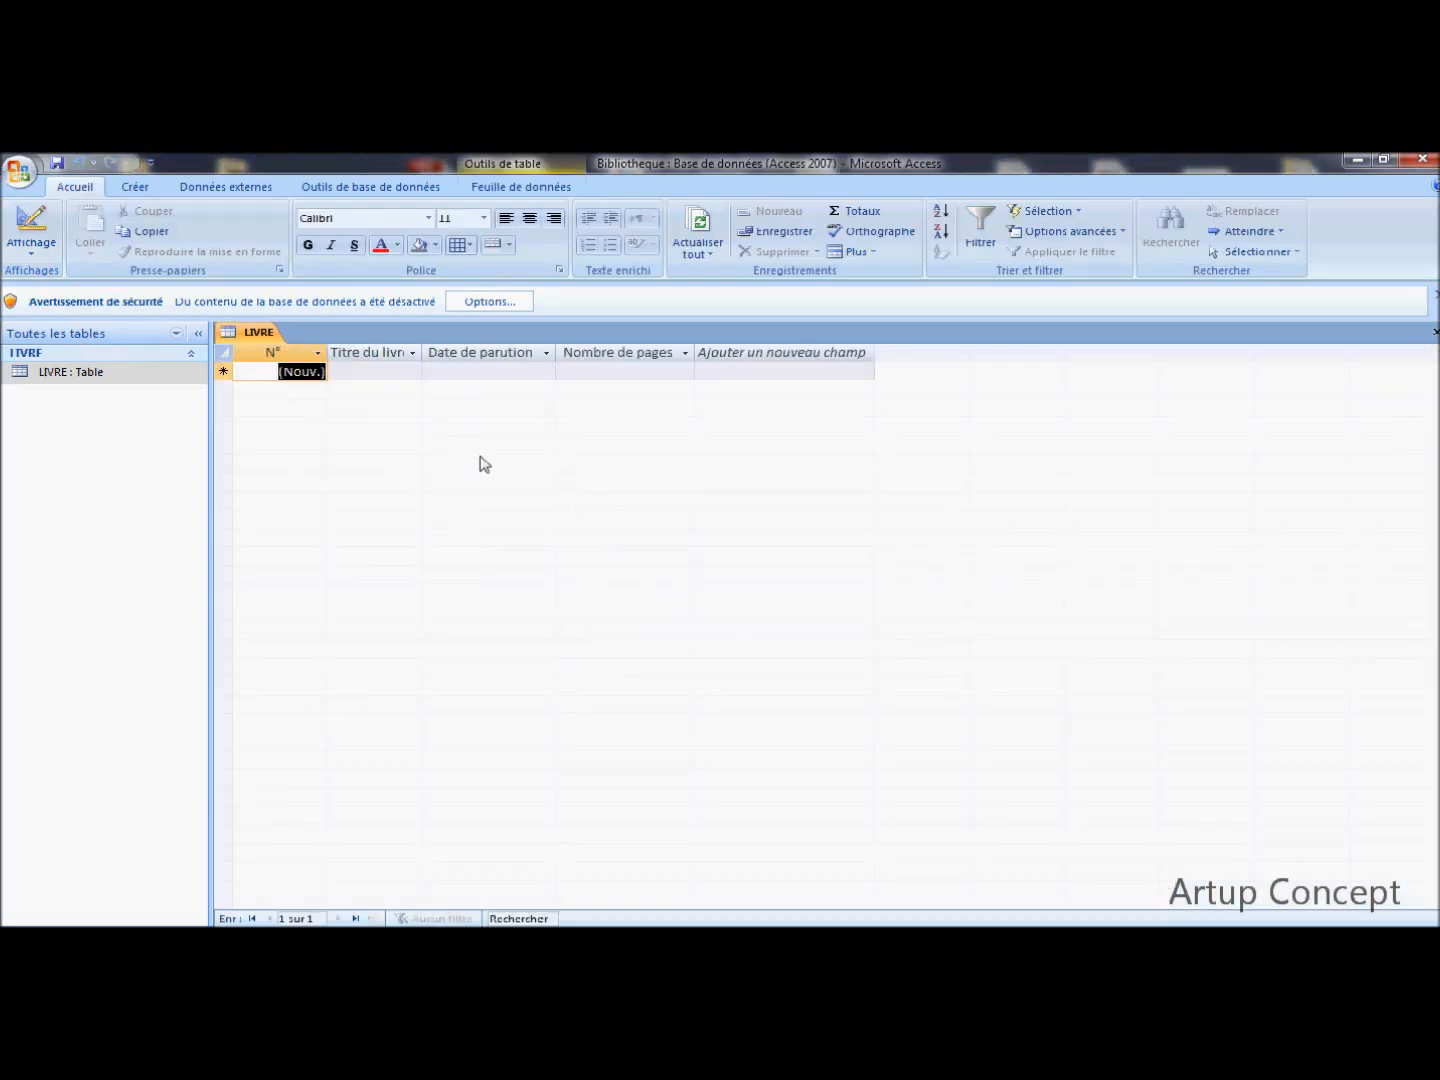
- Widen the Titre du livre, Nombre de pages and Date de parution columns to fit their headings
left_click_drag(421, 353, 441, 354)
left_click_drag(714, 355, 722, 356)
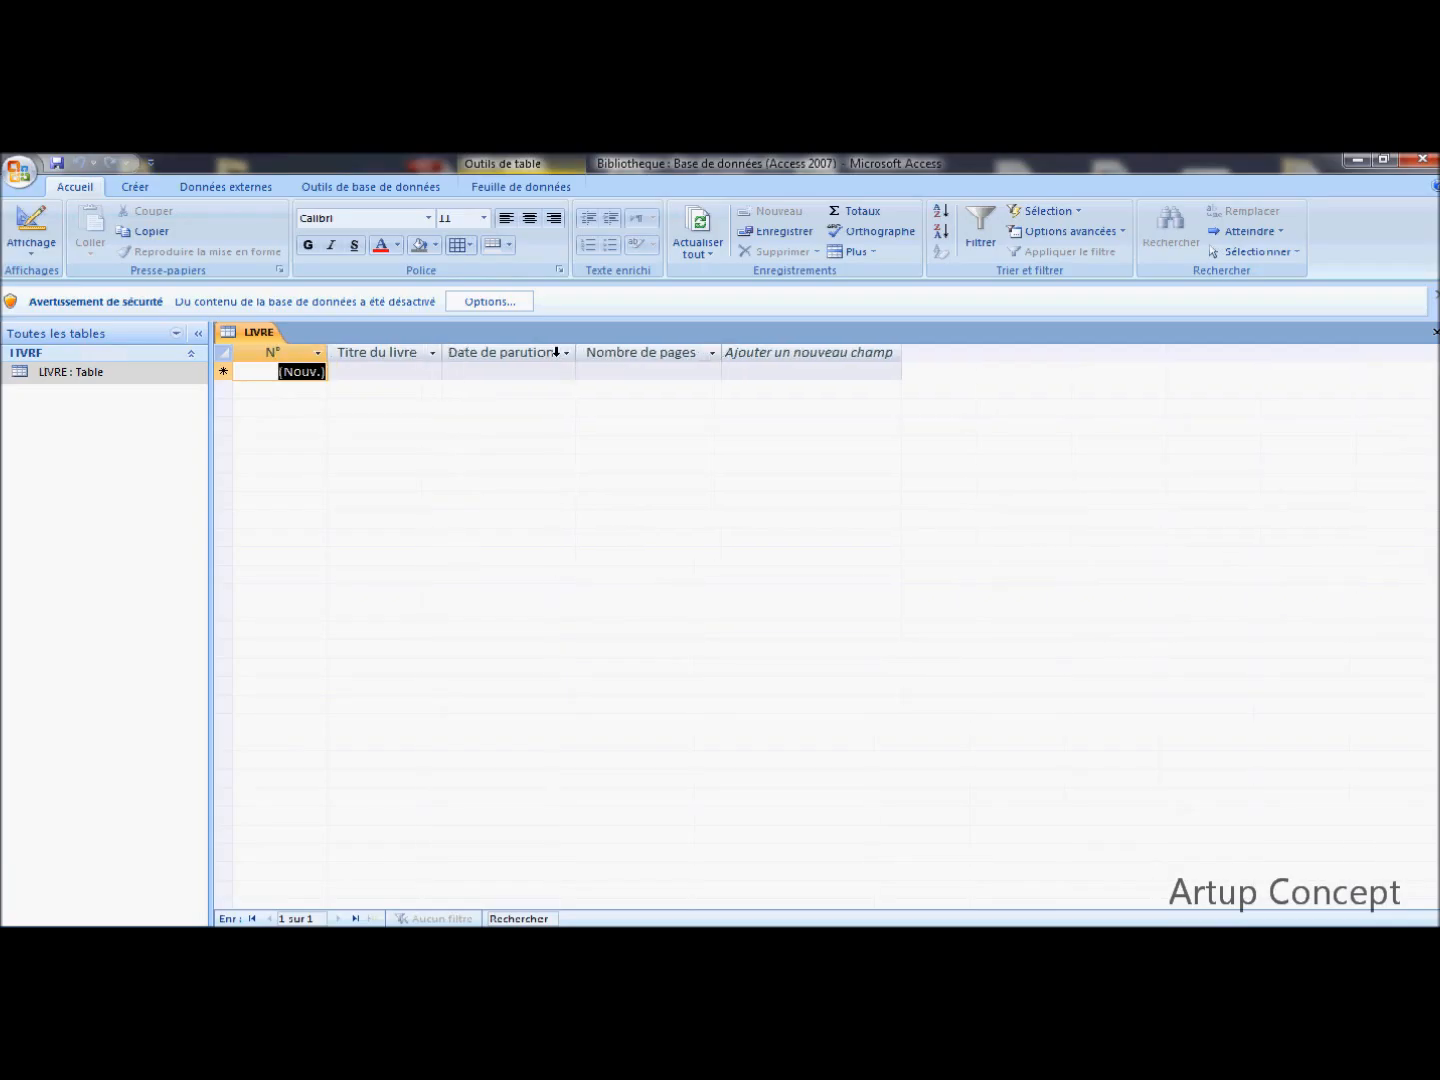
left_click_drag(578, 347, 588, 348)
left_click_drag(588, 347, 586, 348)
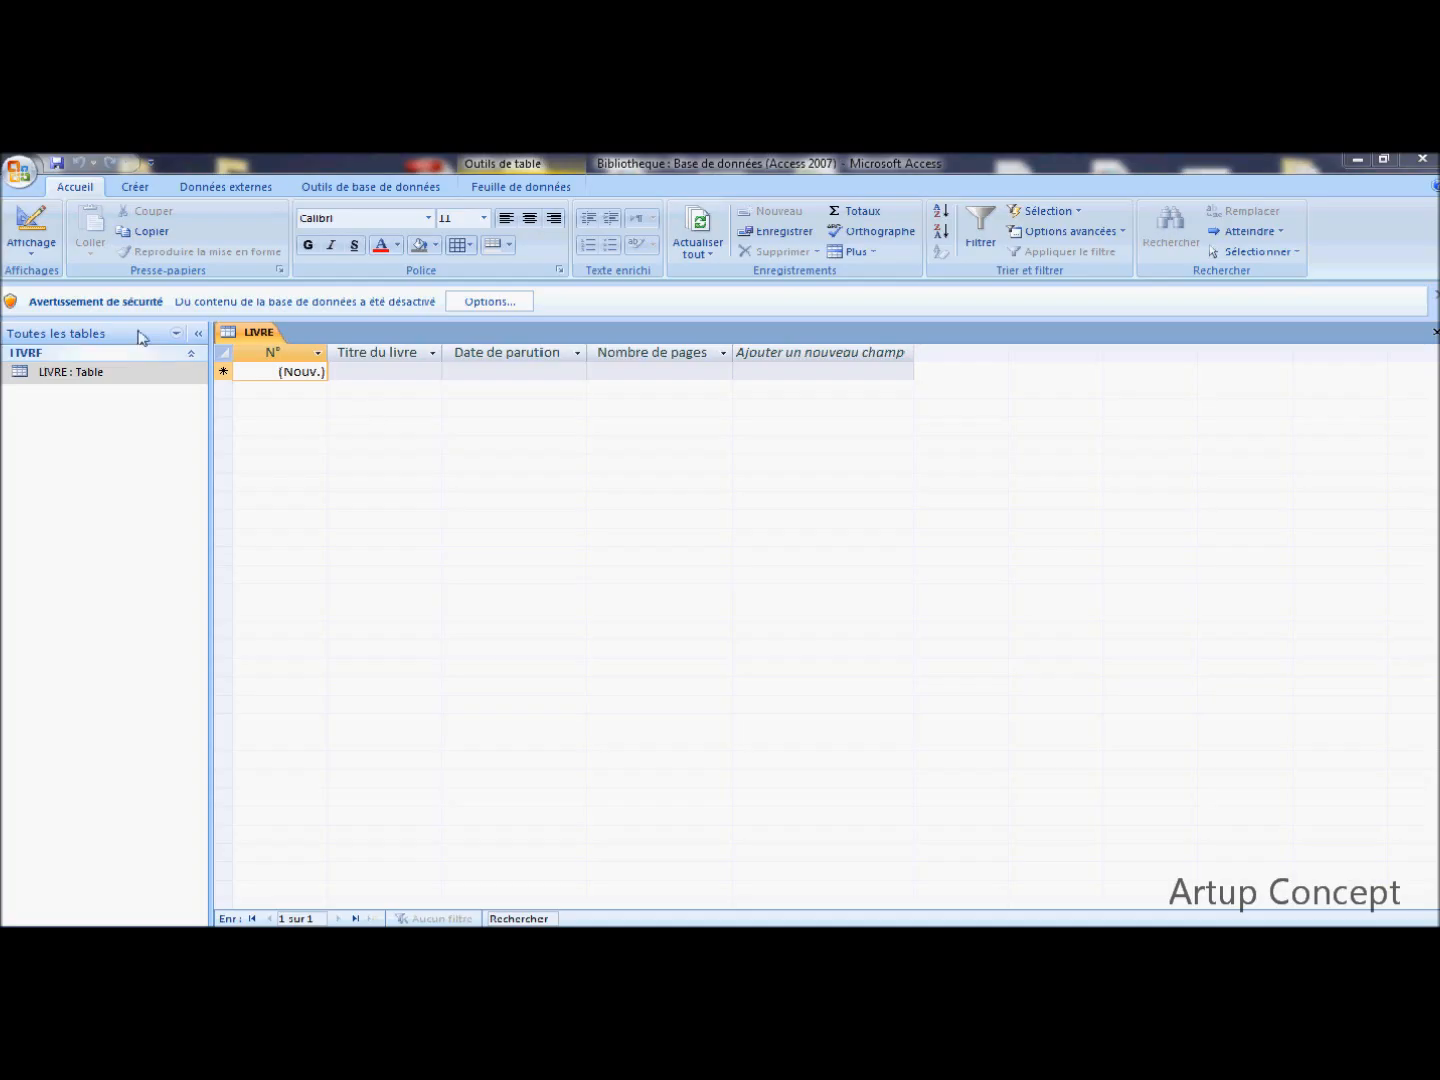
- Reopen the LIVRE table in design view and insert a CommentairesLivre field directly above NbPagesLivre
left_click(33, 254)
left_click(76, 409)
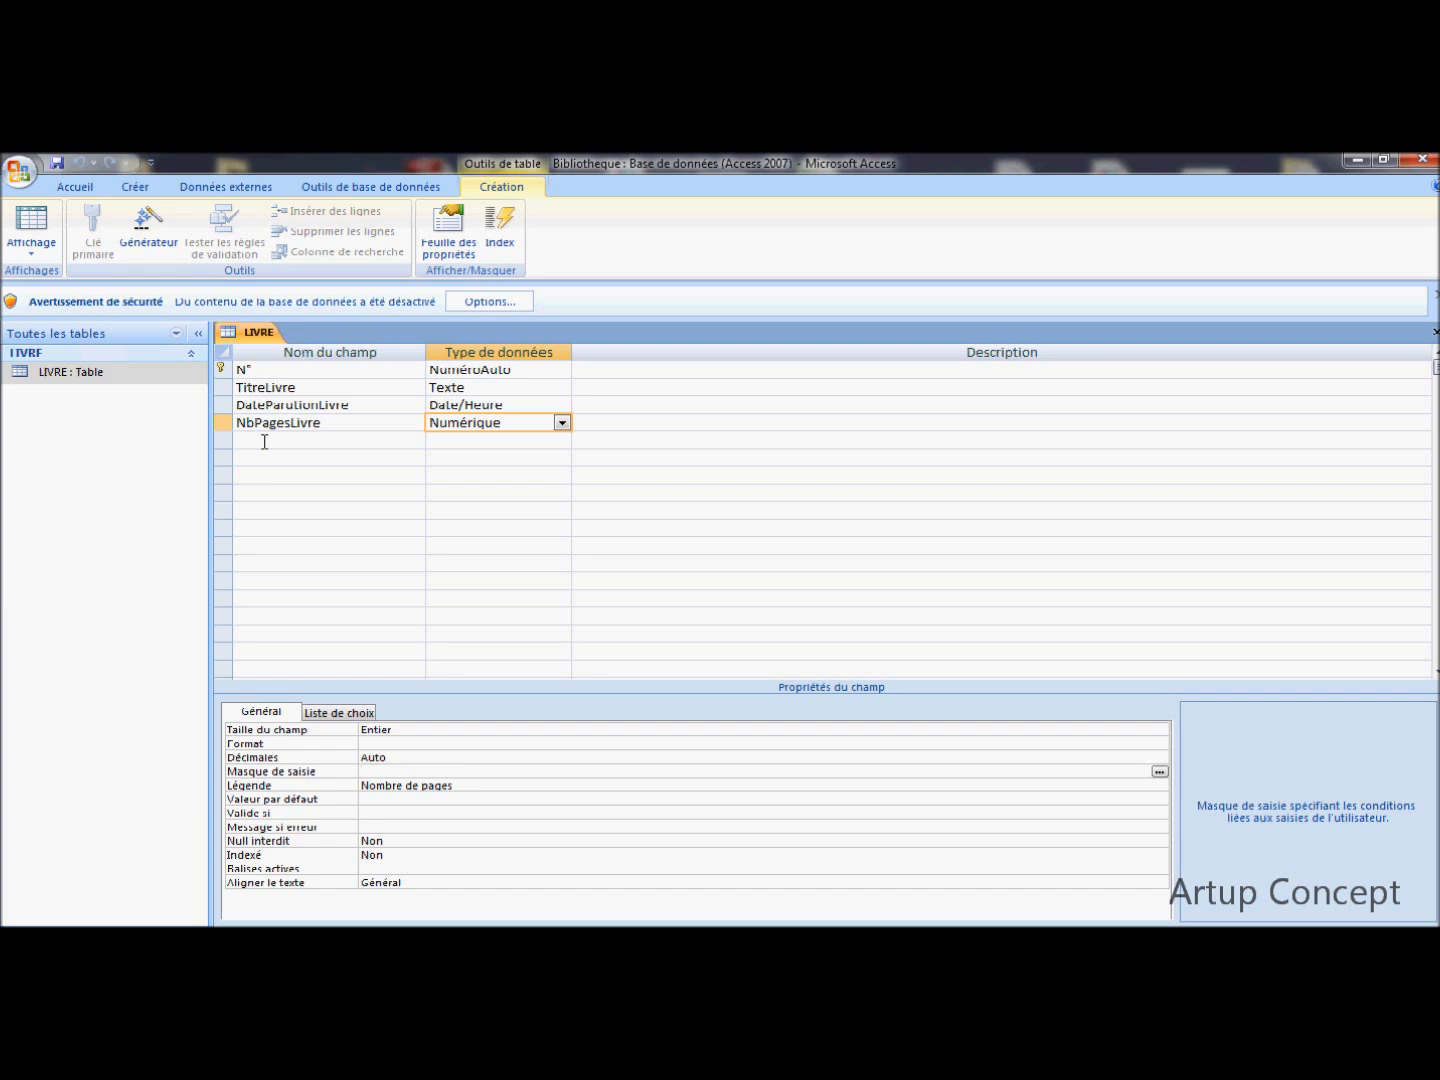
left_click(223, 422)
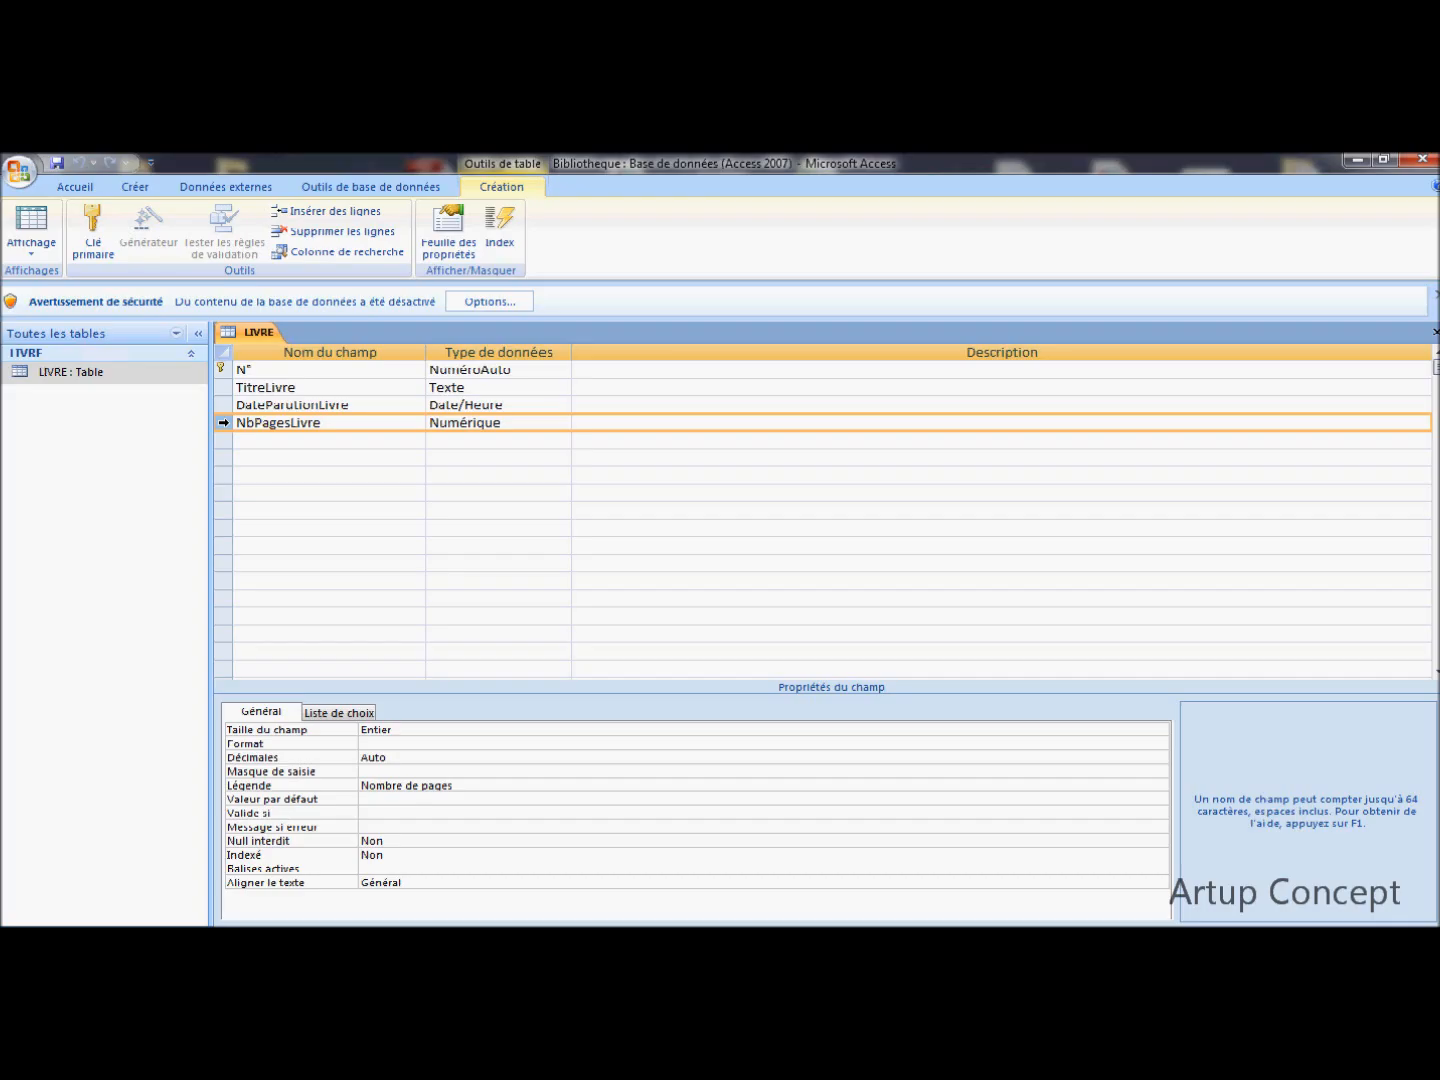
left_click(307, 213)
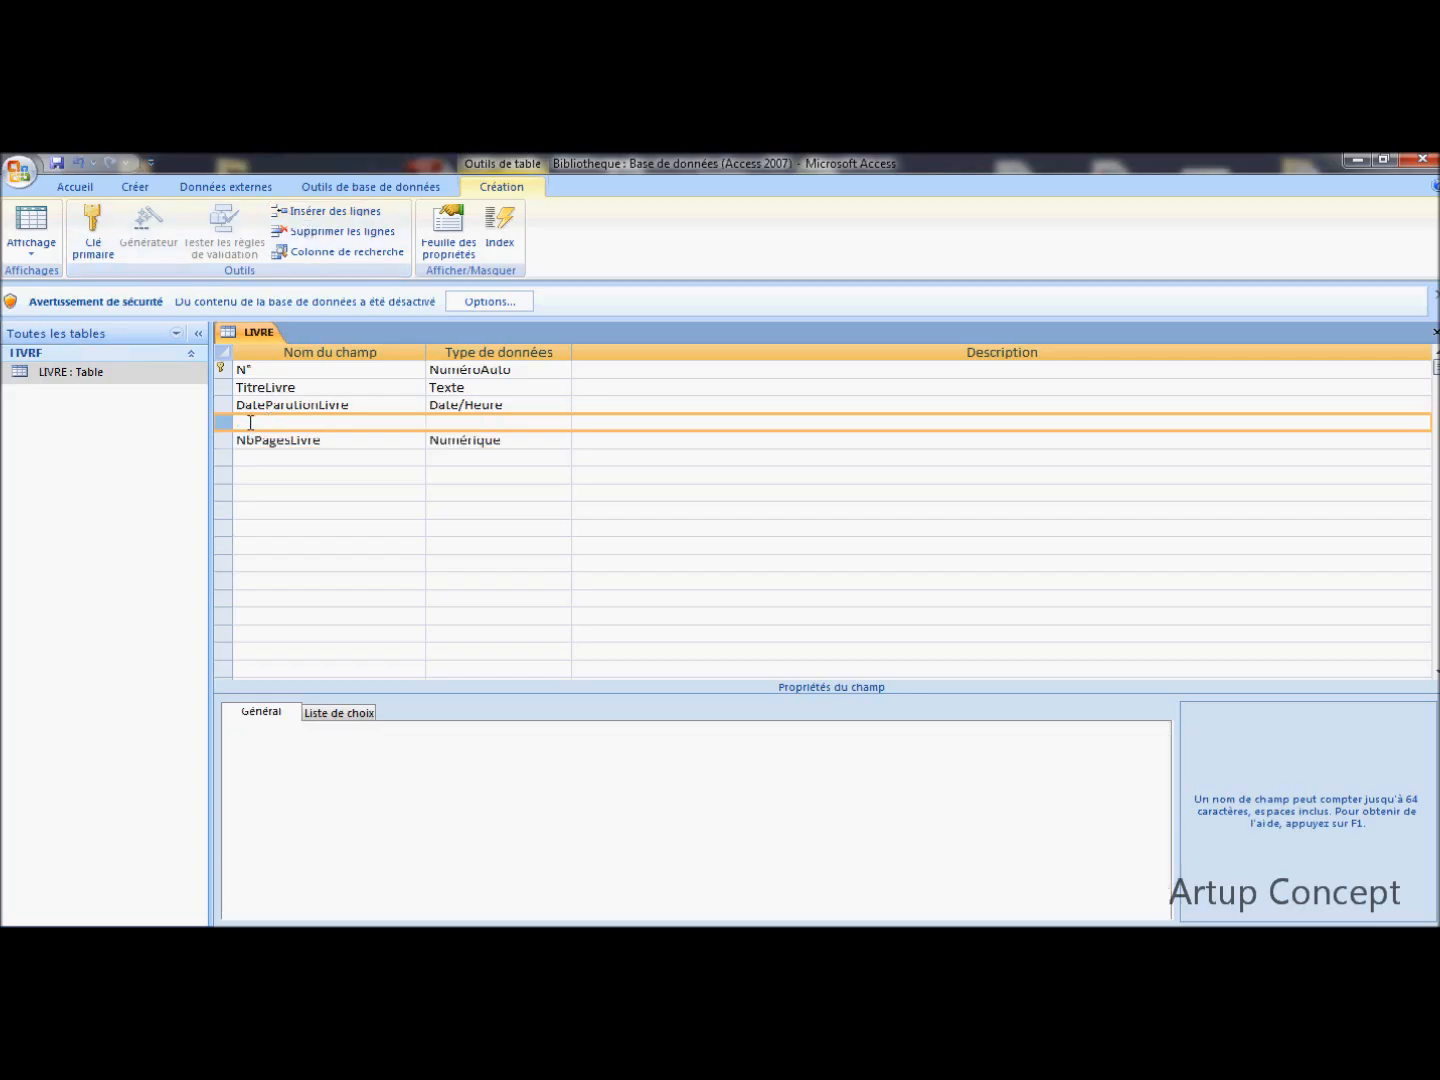
left_click(251, 421)
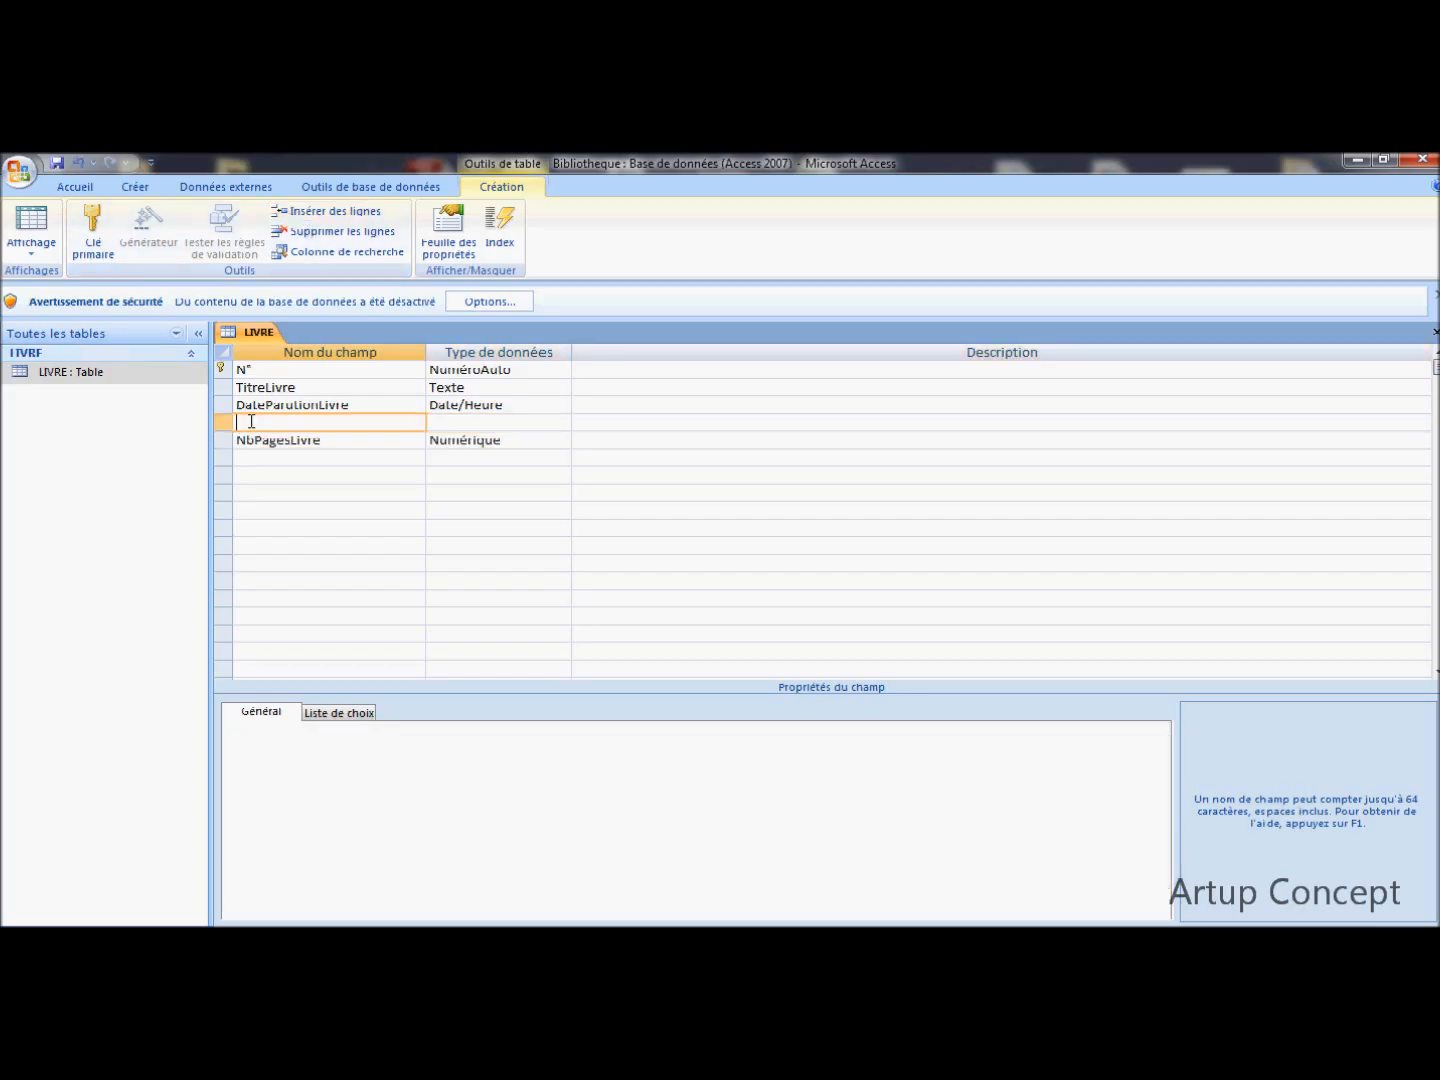
type("CommentairesLivre")
- Set the CommentairesLivre field's data type to Mémo and its caption to "Commentaires", and save the table
left_click(443, 421)
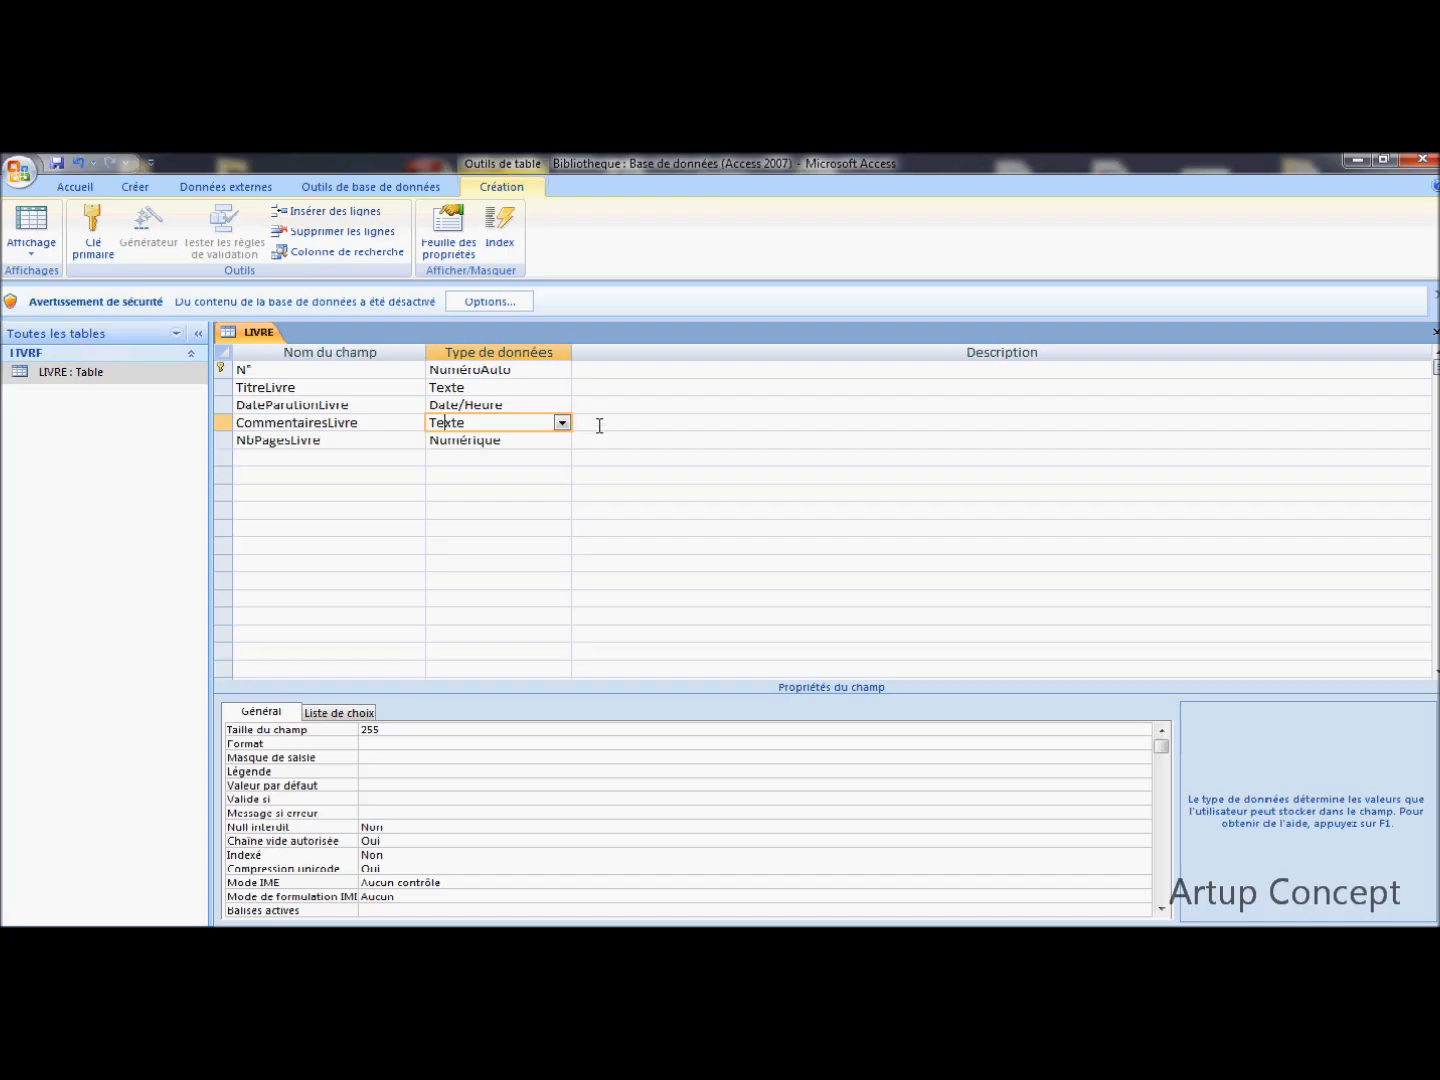
left_click(563, 423)
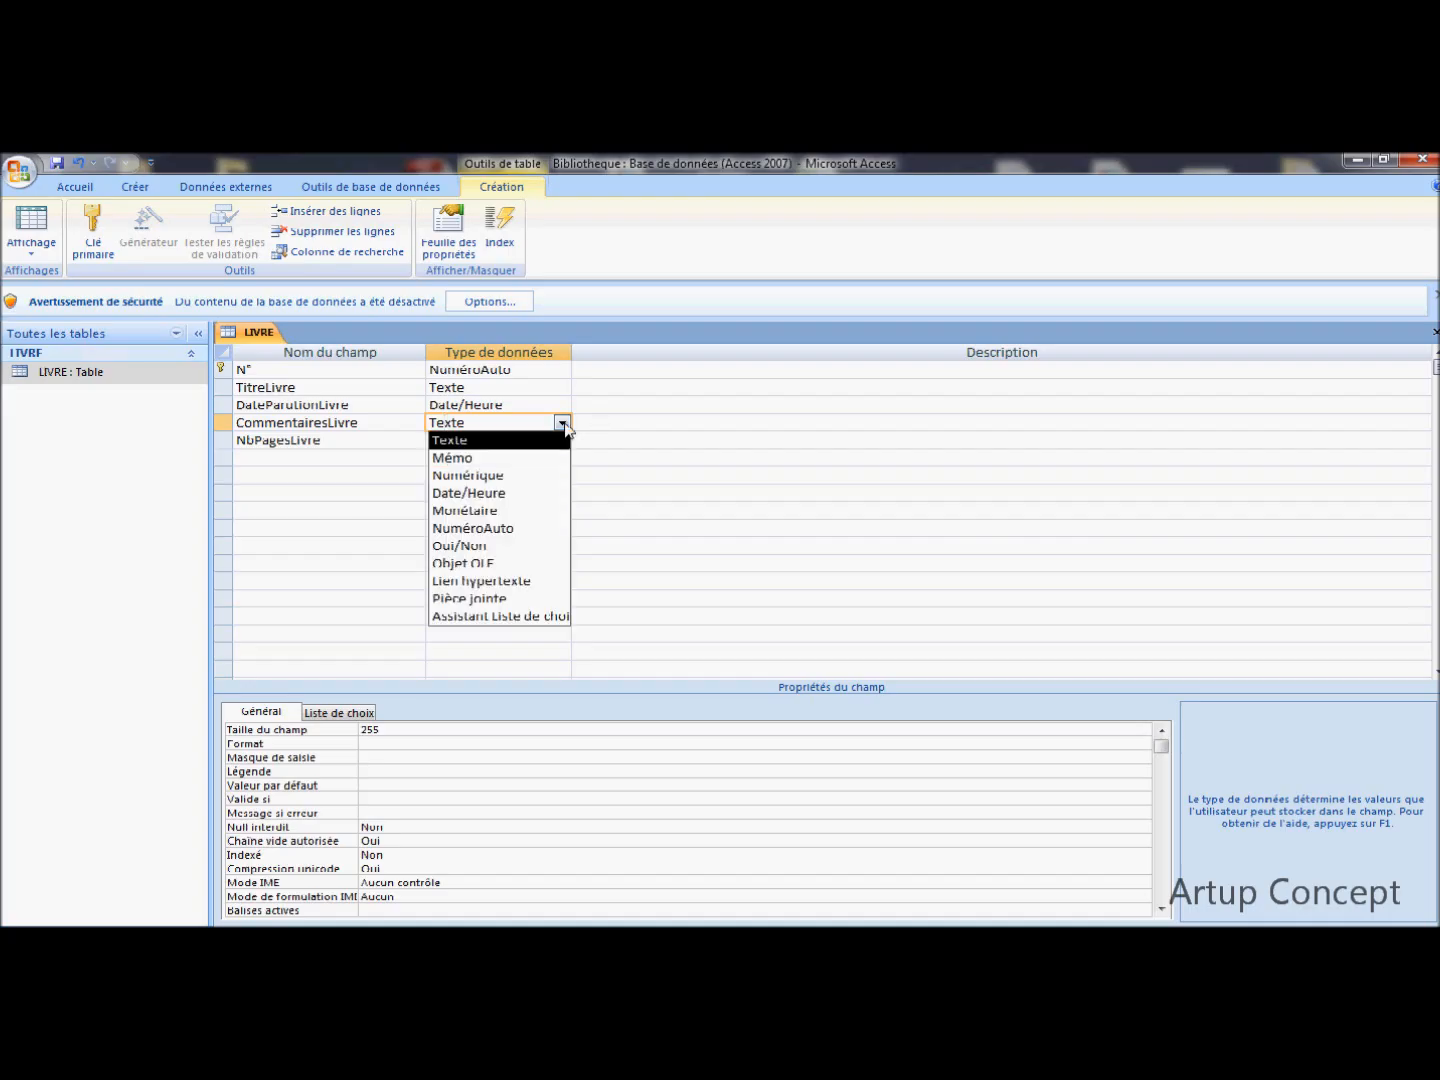
left_click(455, 460)
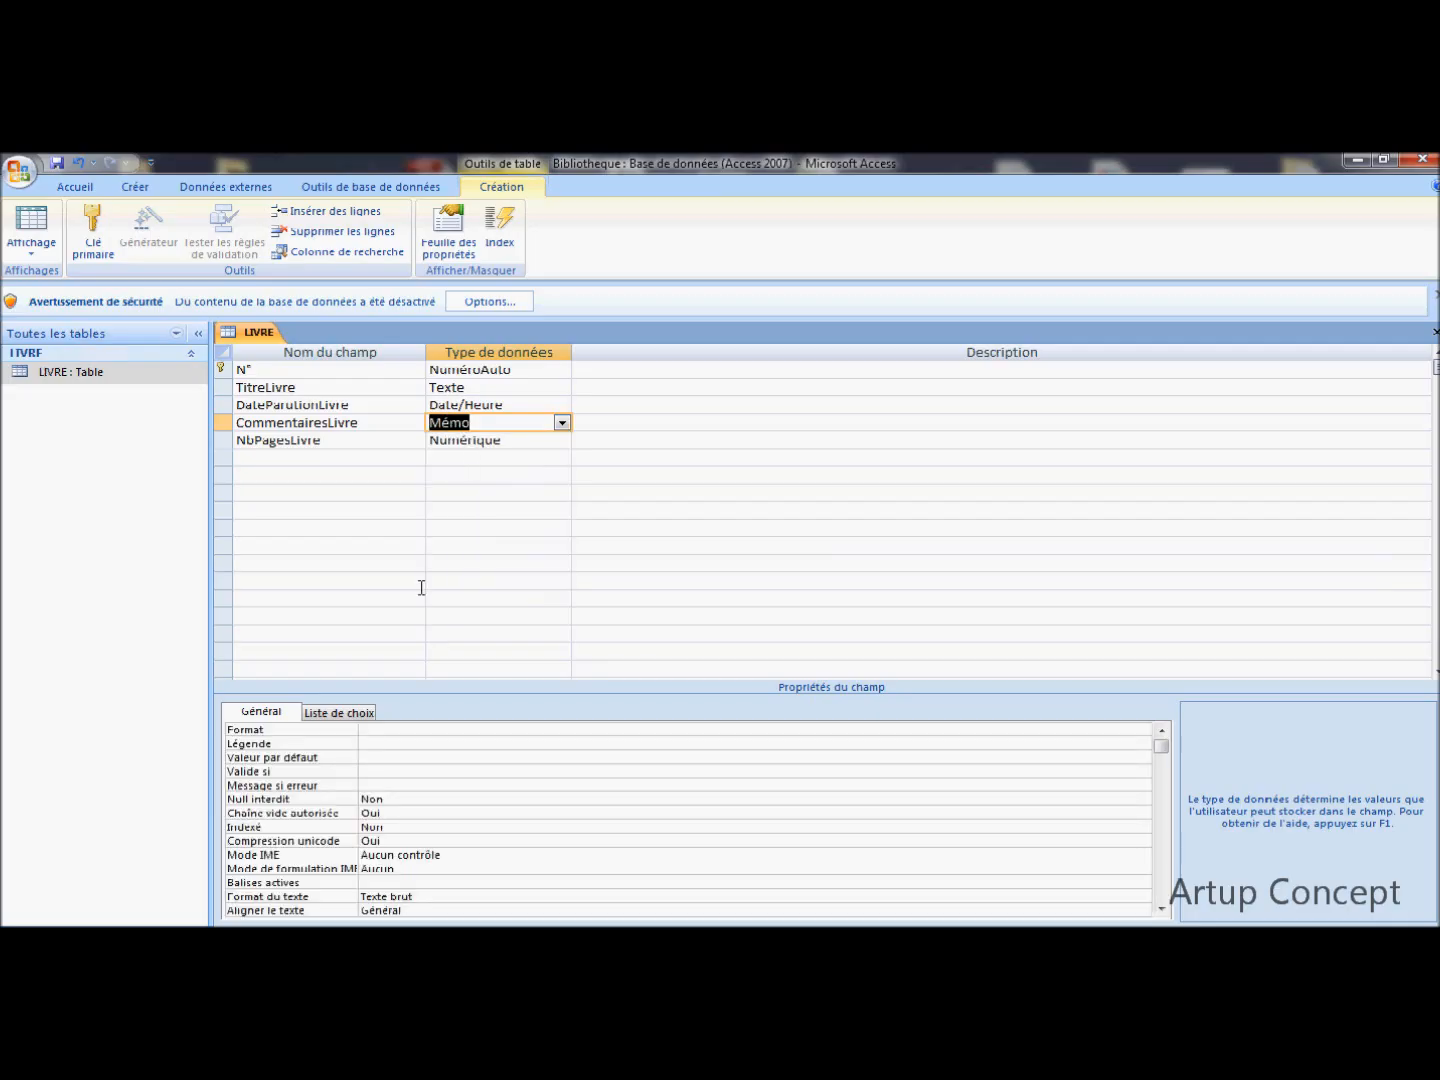
left_click(366, 742)
type("Co")
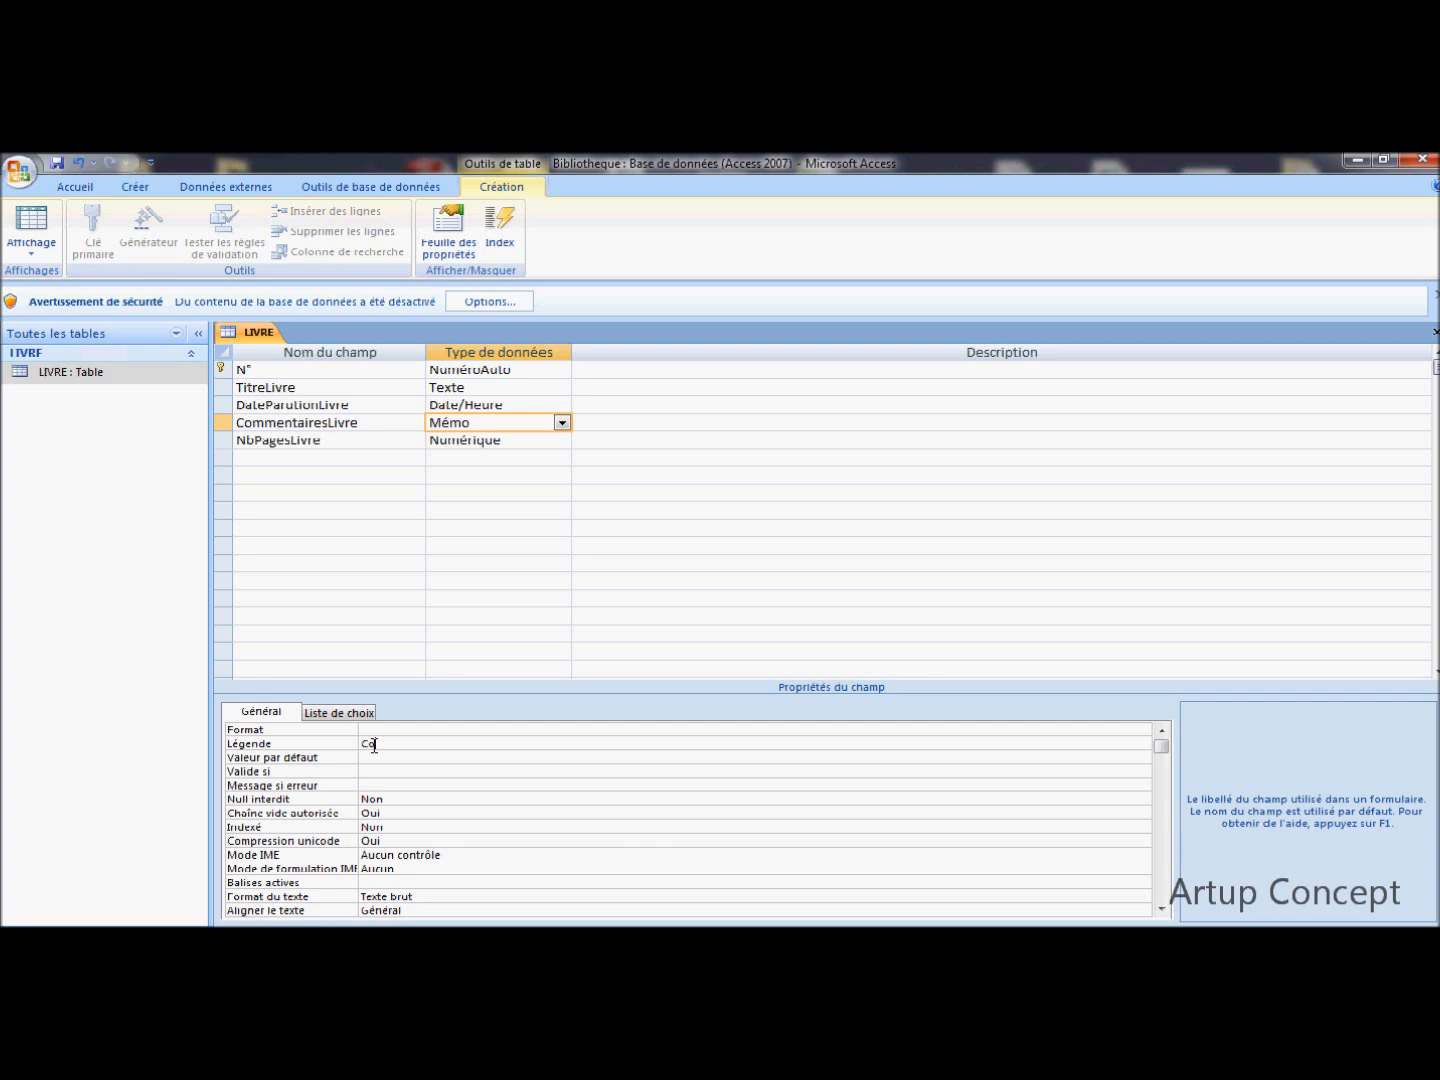
type("mmentaires")
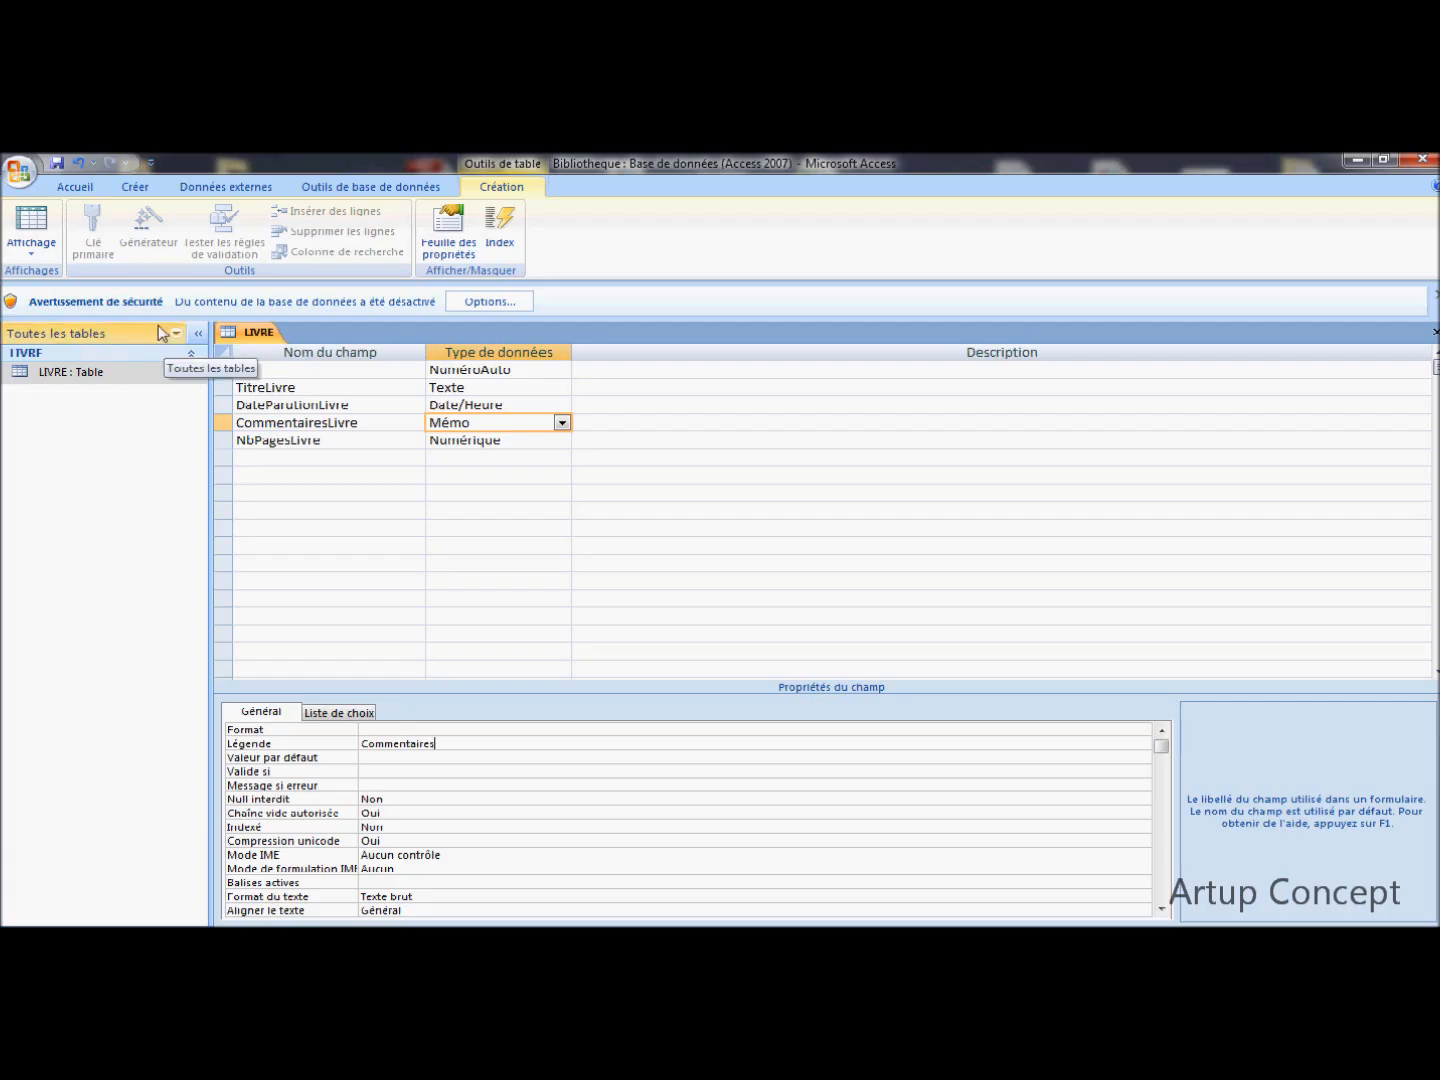
left_click(58, 163)
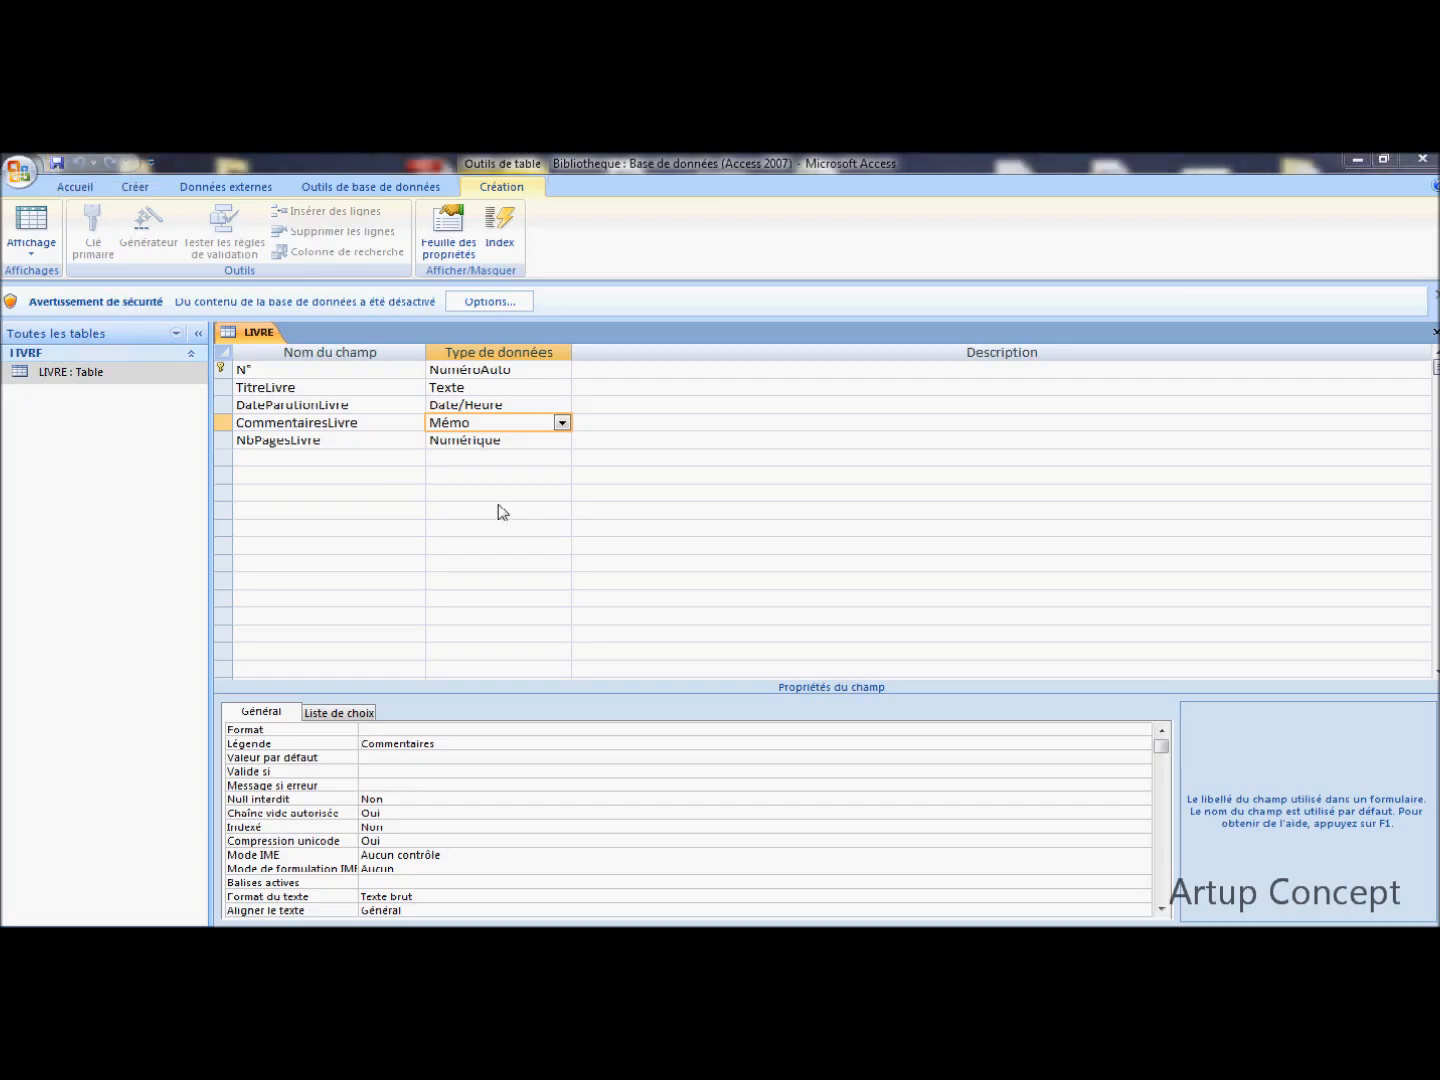
- Move the CommentairesLivre field below NbPagesLivre and save the table
left_click(471, 510)
left_click(496, 421)
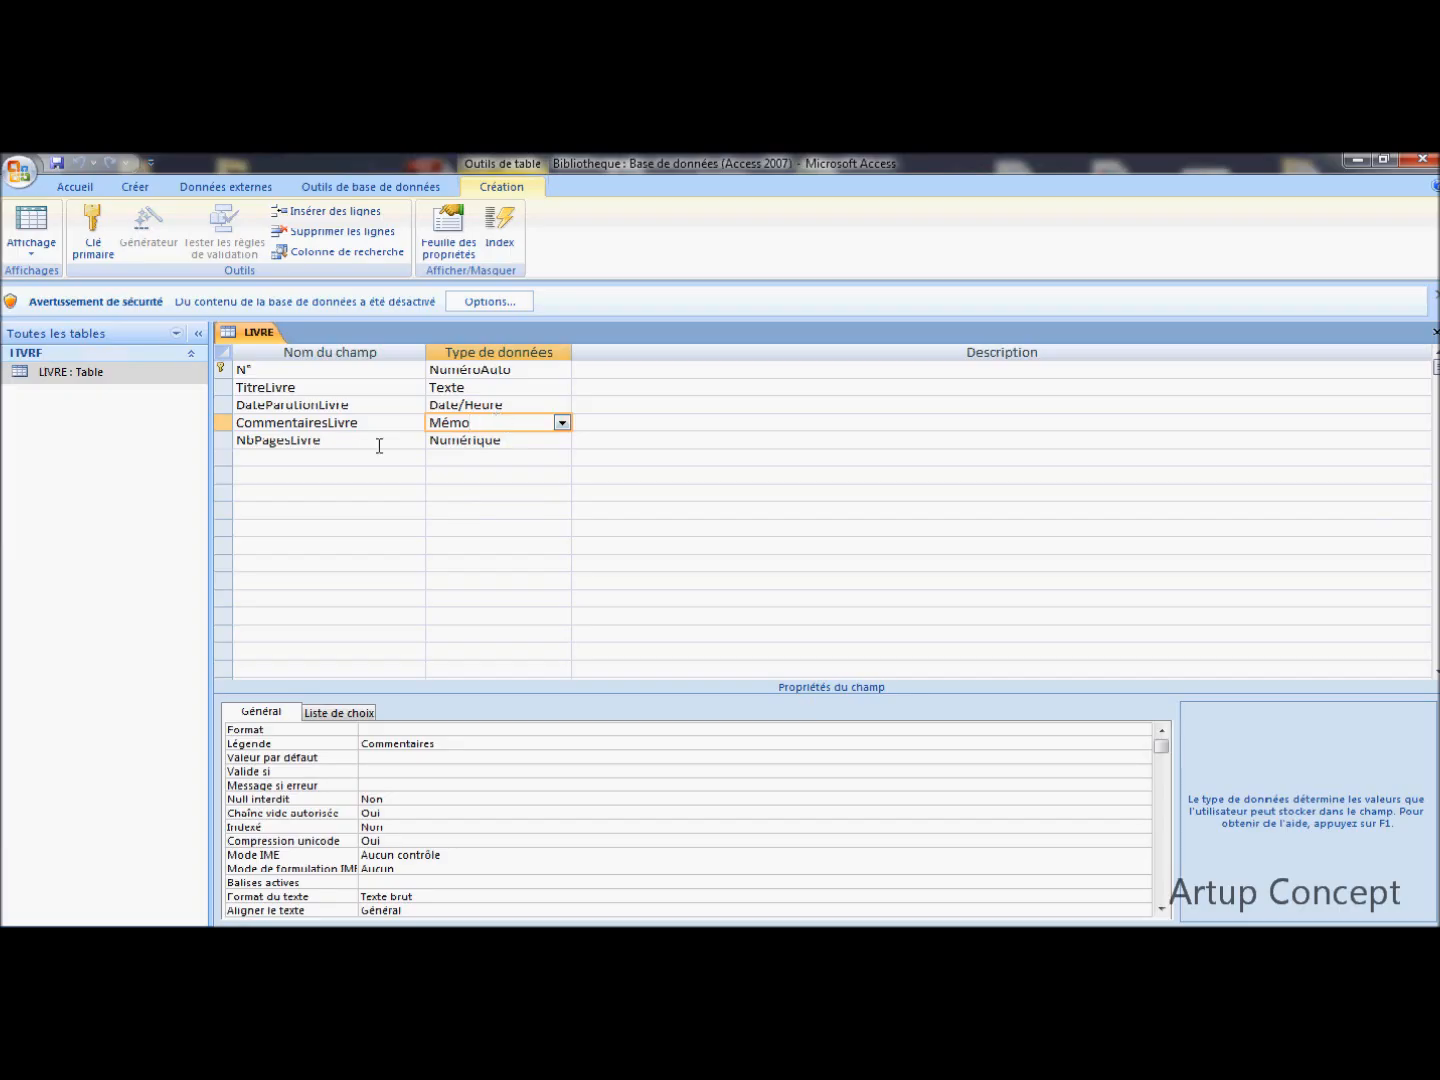
left_click(223, 422)
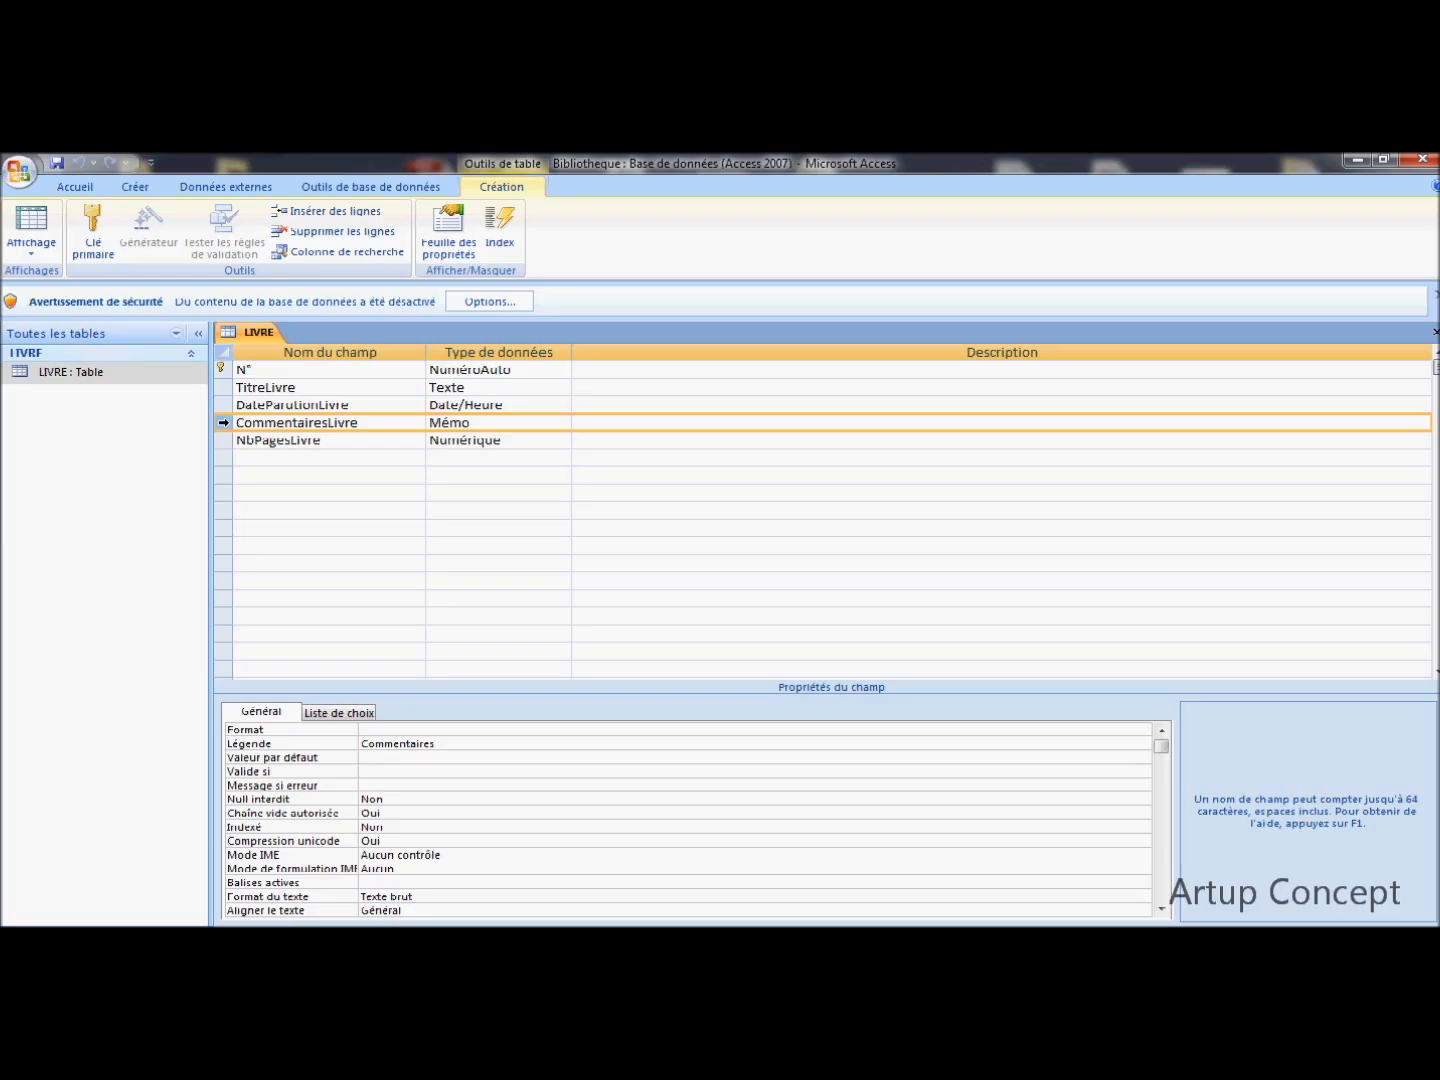
left_click(225, 419)
left_click_drag(225, 420, 233, 467)
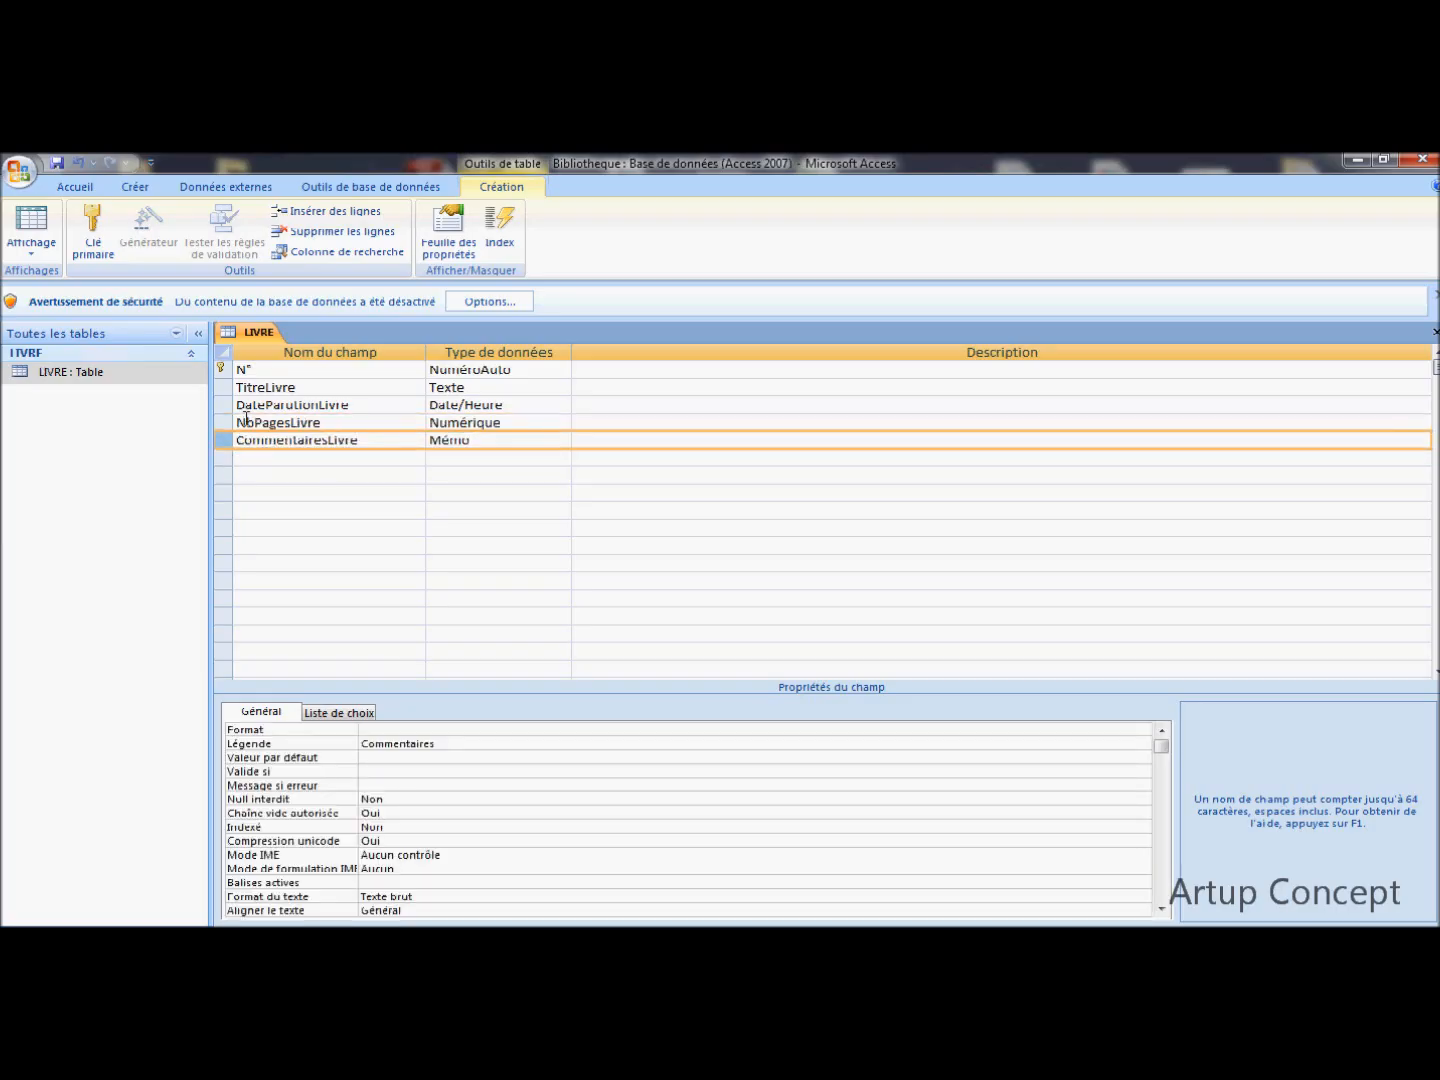
left_click(56, 166)
- Switch the LIVRE table to datasheet view and widen the Commentaires column to fit its heading
left_click(31, 246)
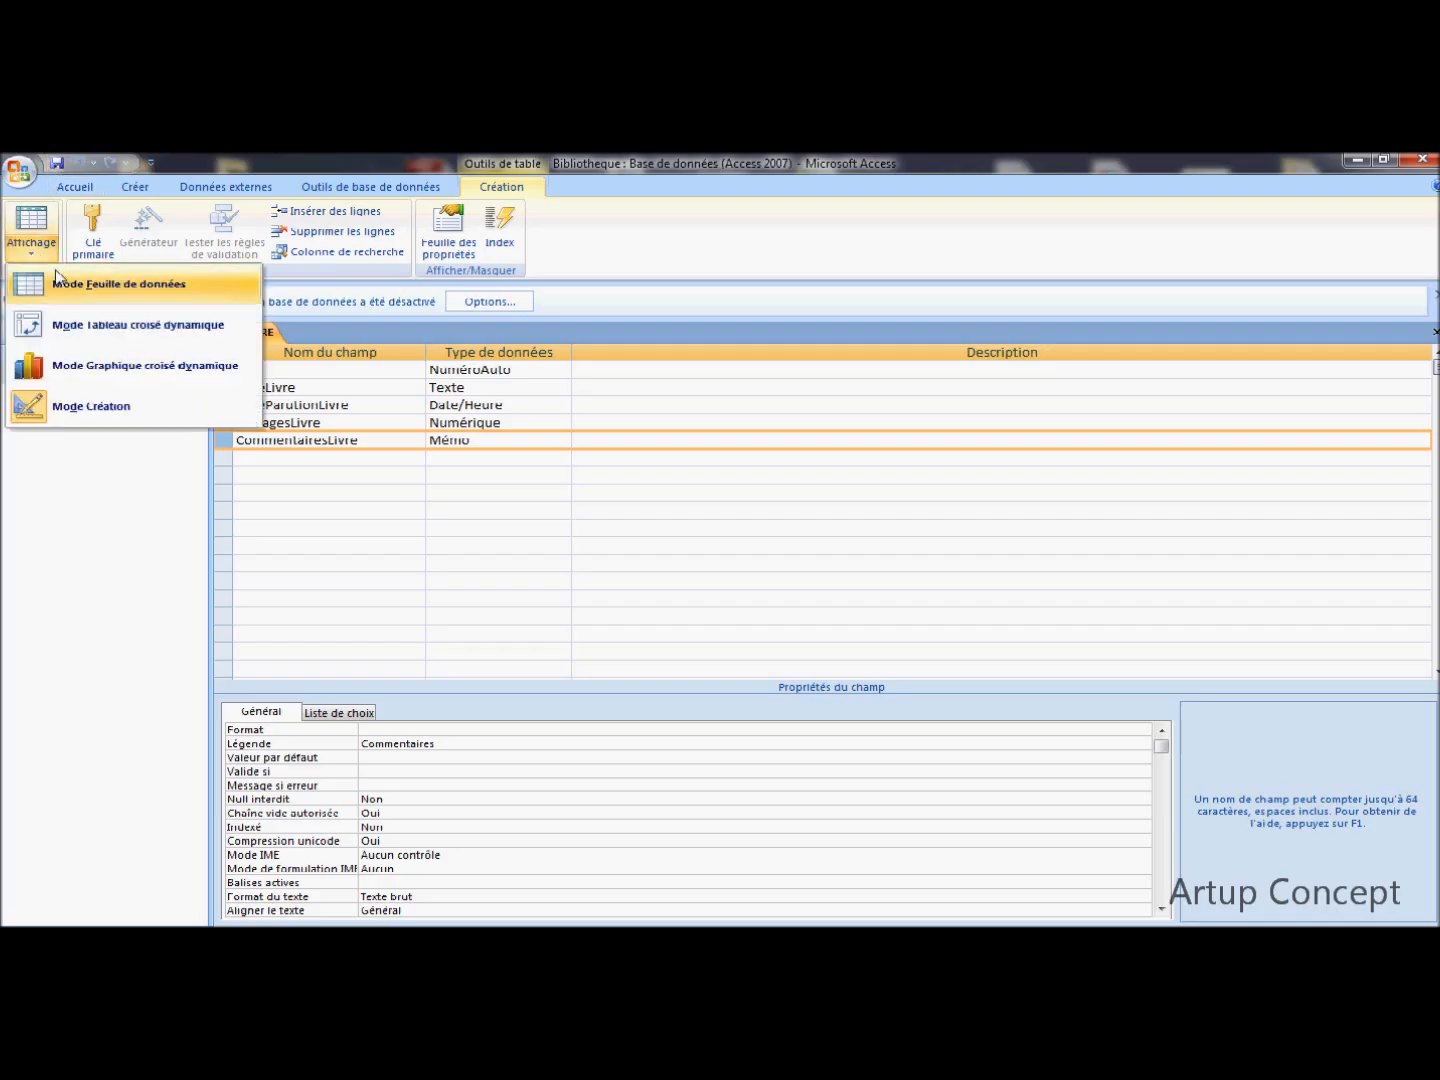
left_click(67, 285)
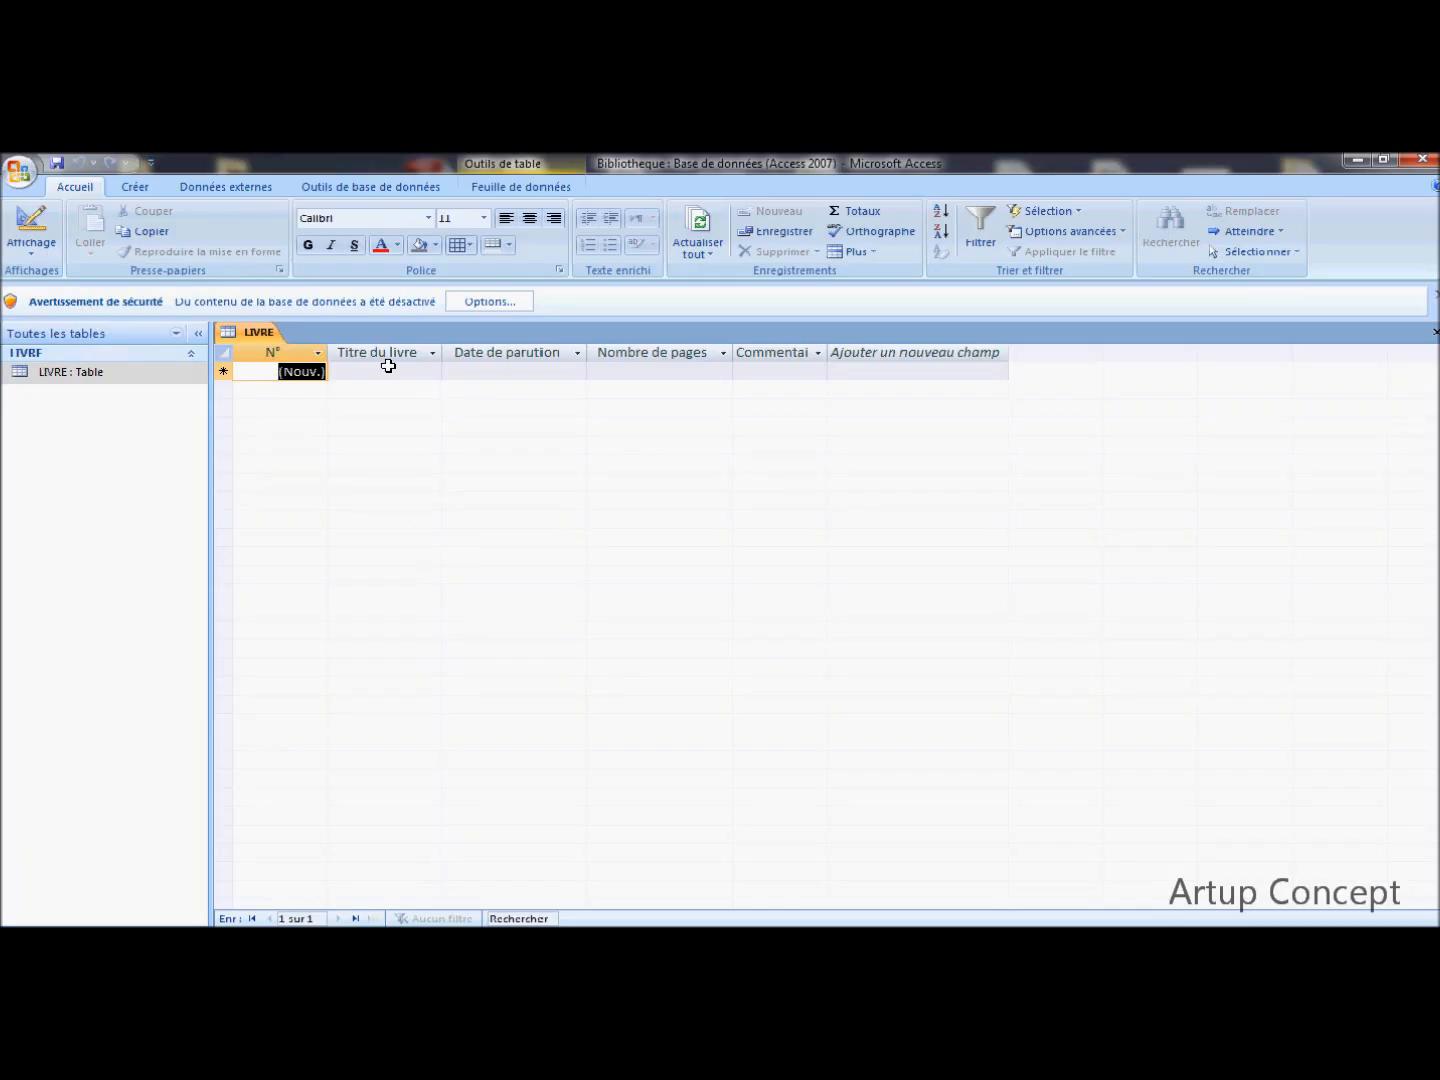
left_click(818, 352)
key("Escape")
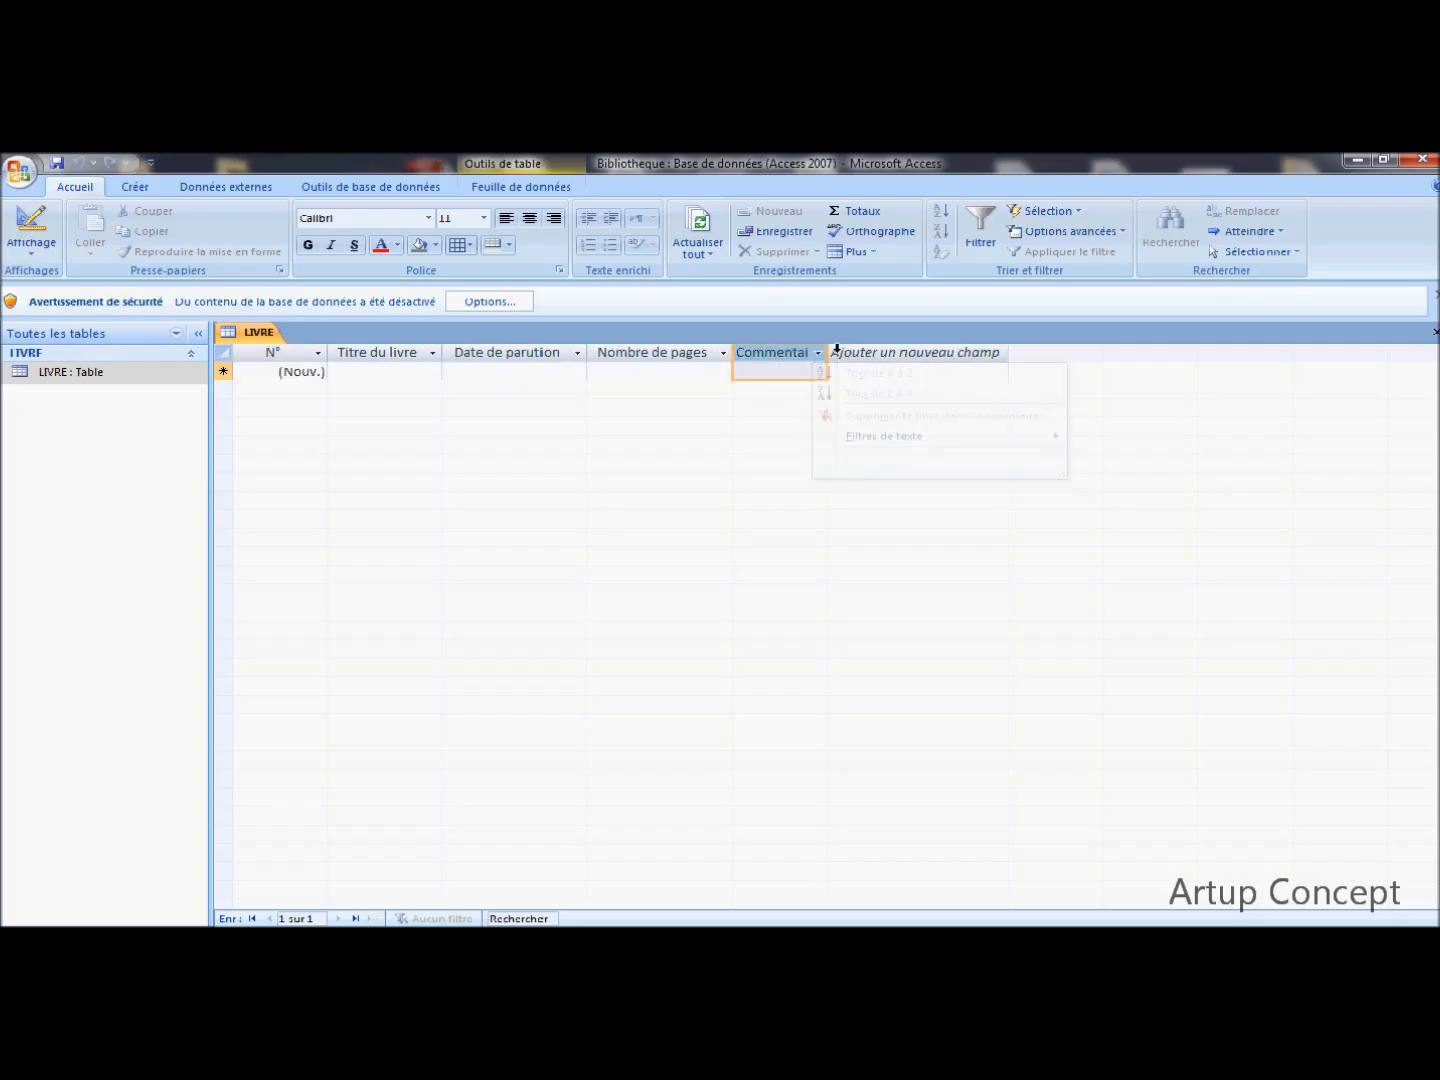
left_click_drag(830, 349, 854, 349)
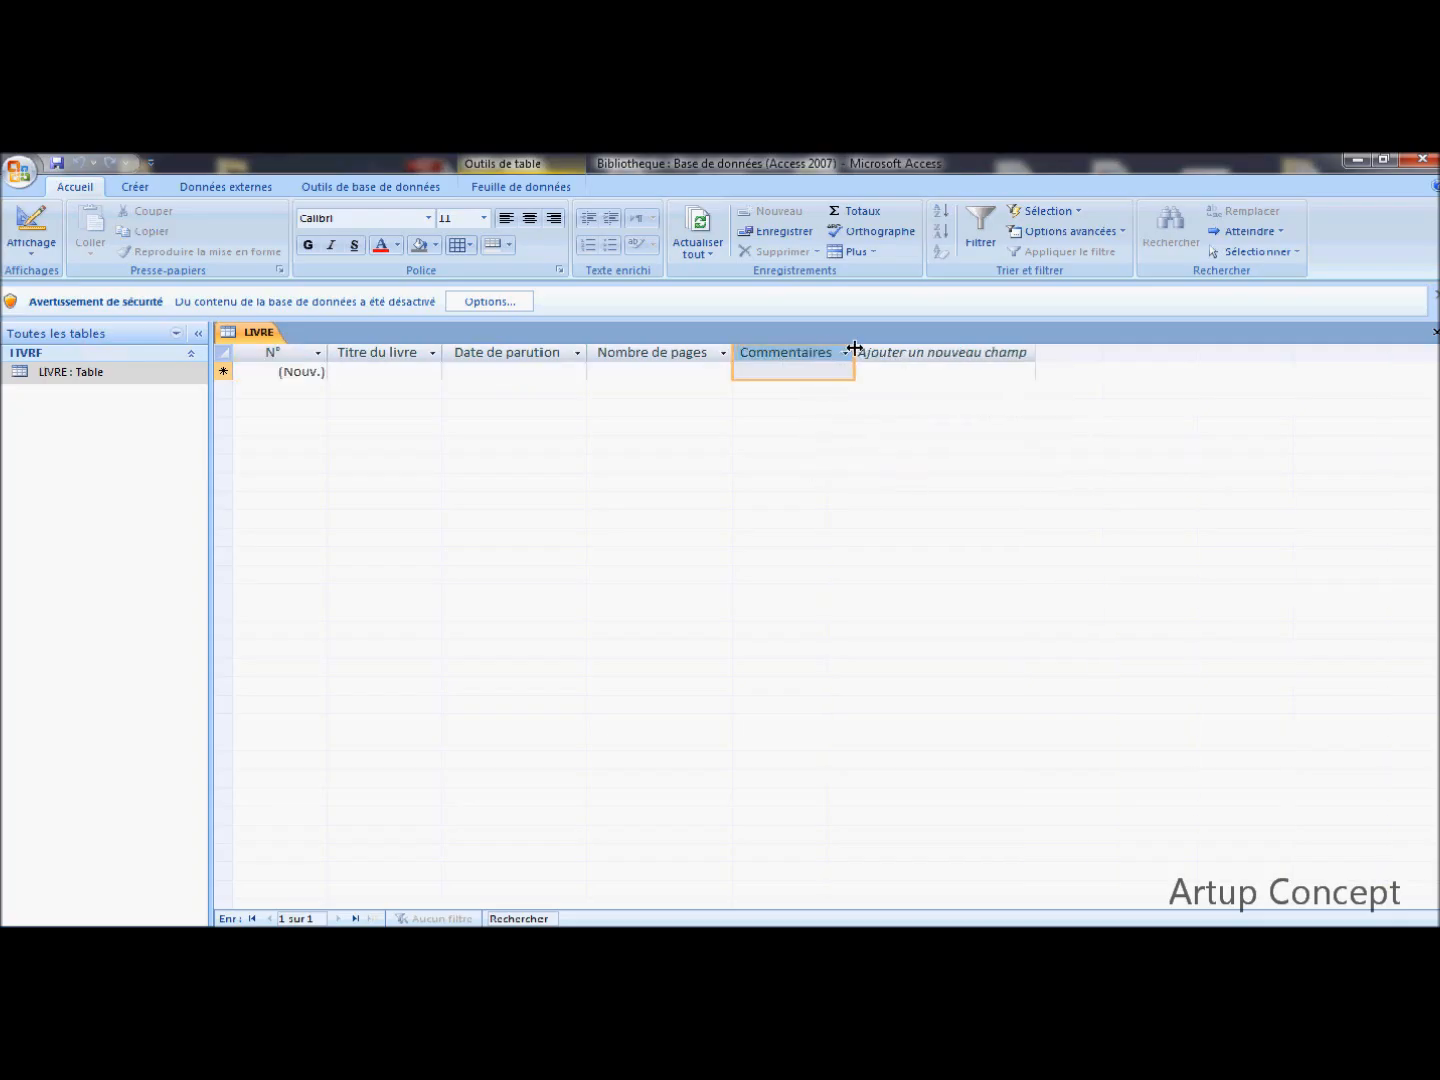